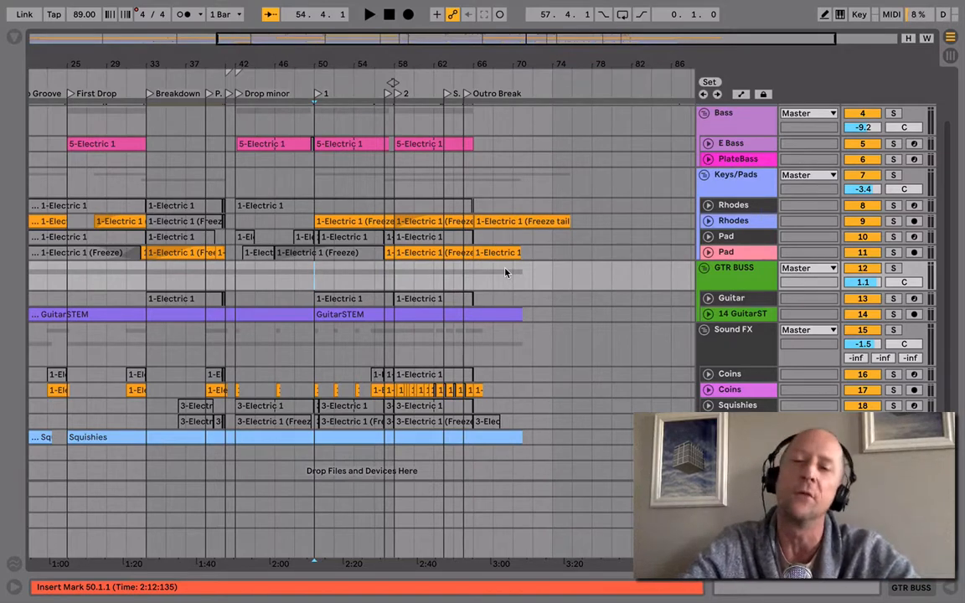
# Play the full arrangement from locator 1 at bar 50 into section 2 and stop playback.
pyautogui.hscroll(-3, 505, 272)
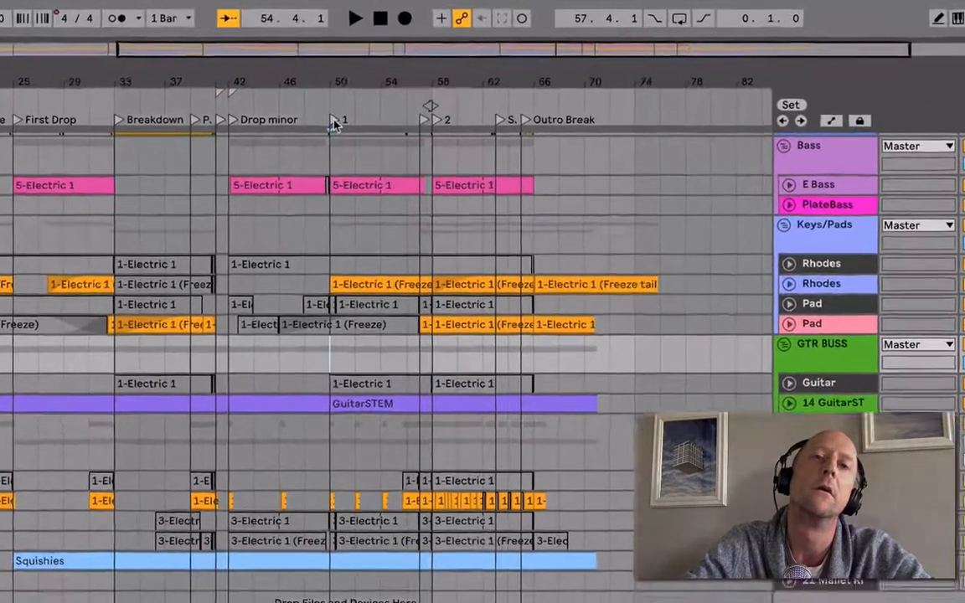
pyautogui.click(333, 124)
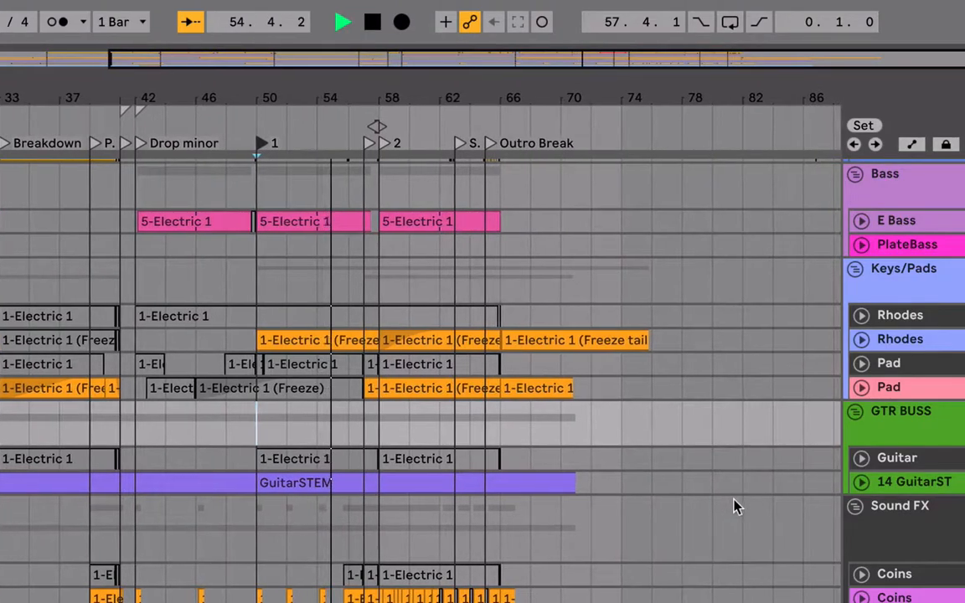
pyautogui.scroll(5, 734, 506)
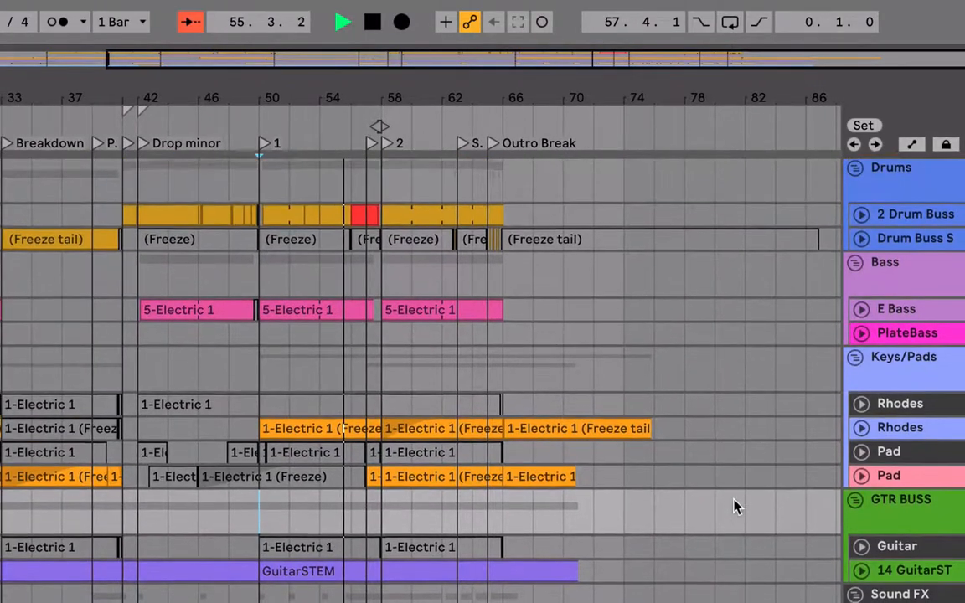
pyautogui.scroll(-1, 734, 507)
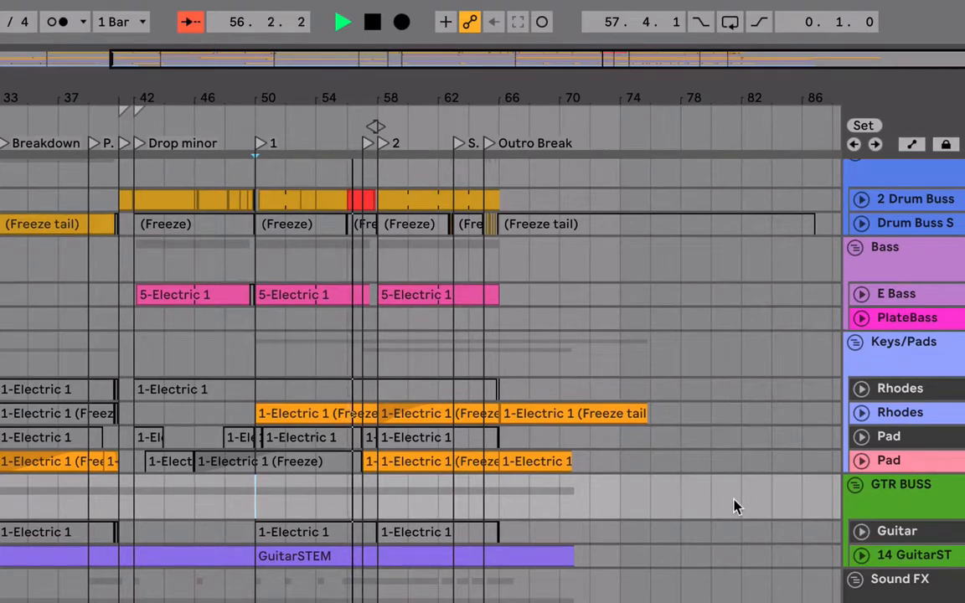
pyautogui.scroll(-4, 734, 506)
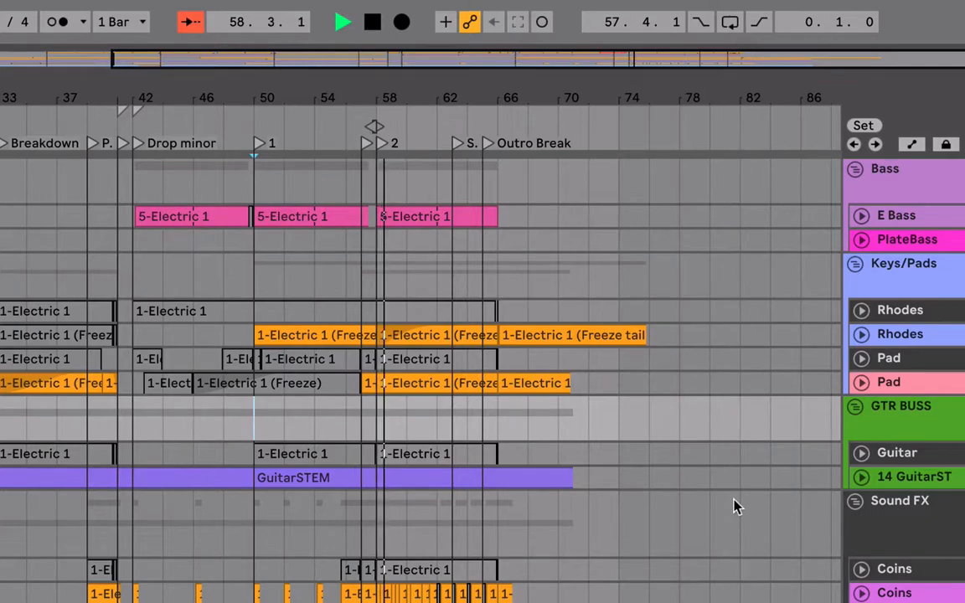
pyautogui.press('space')
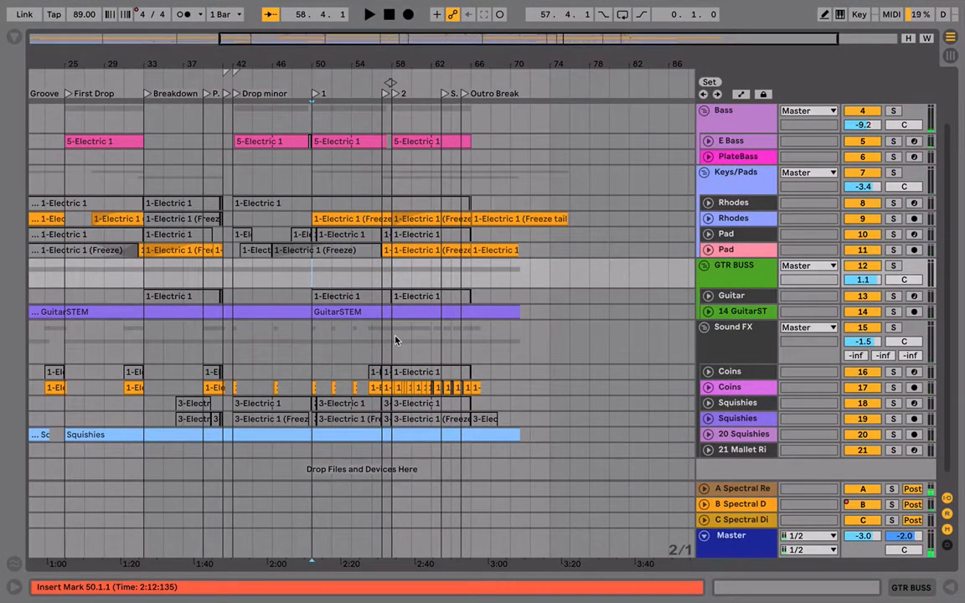
# Solo the purple Squishies track (19) and audition it briefly from bar 50.
pyautogui.click(897, 421)
pyautogui.press('space')
pyautogui.press('space')
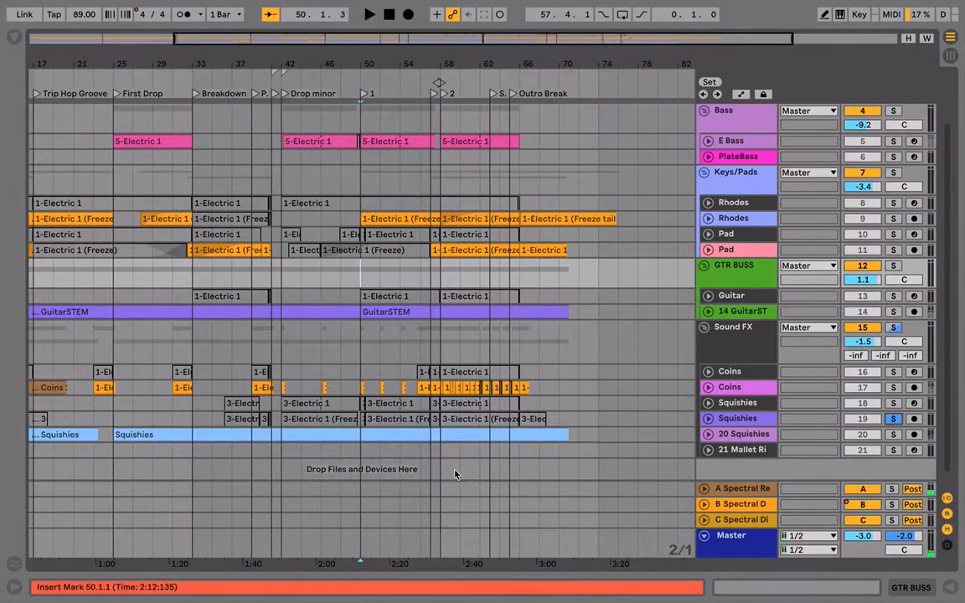
# Unfold the 20 Squishies audio track and audition it soloed from bar 54.
pyautogui.click(710, 435)
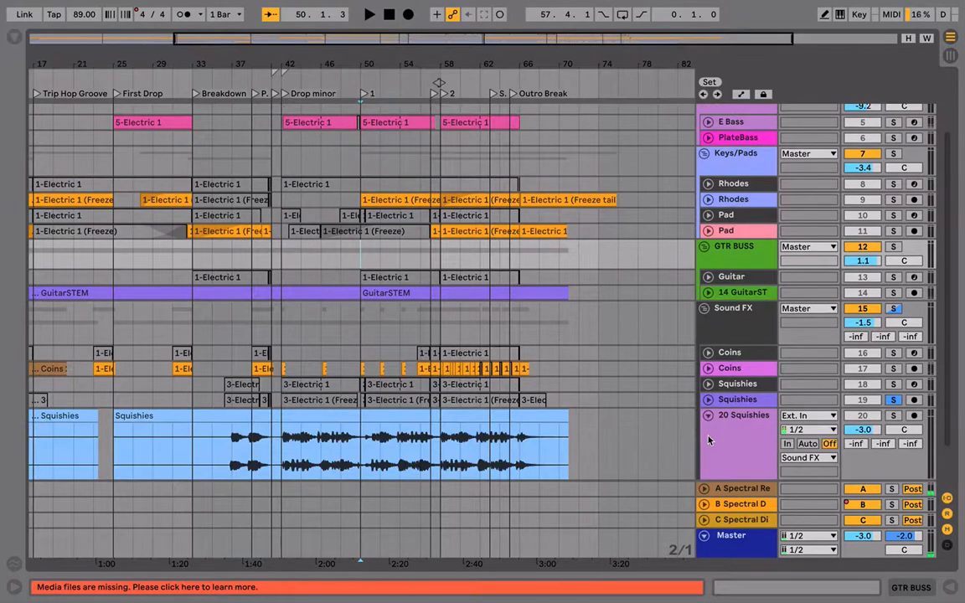
pyautogui.click(400, 450)
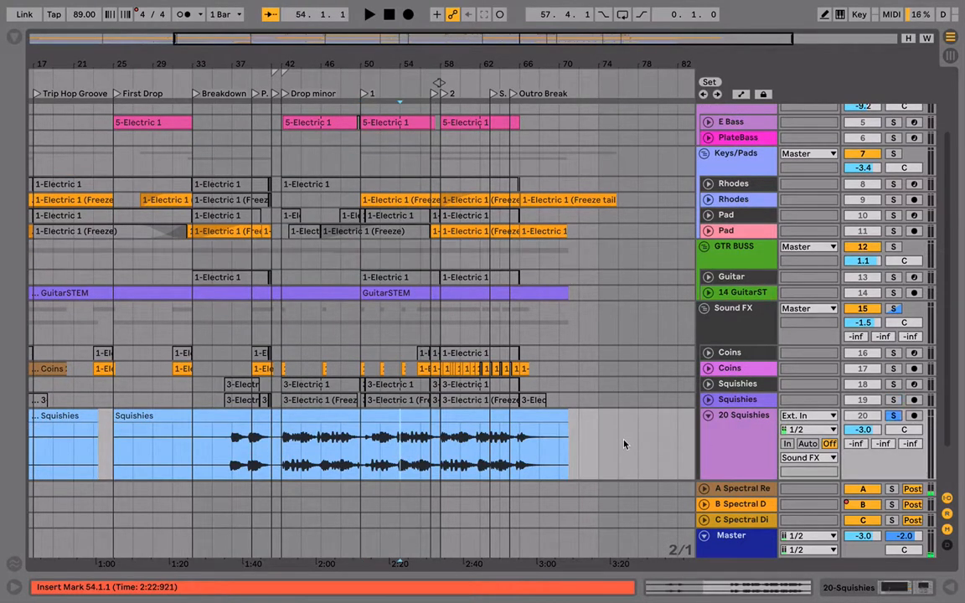
pyautogui.press('space')
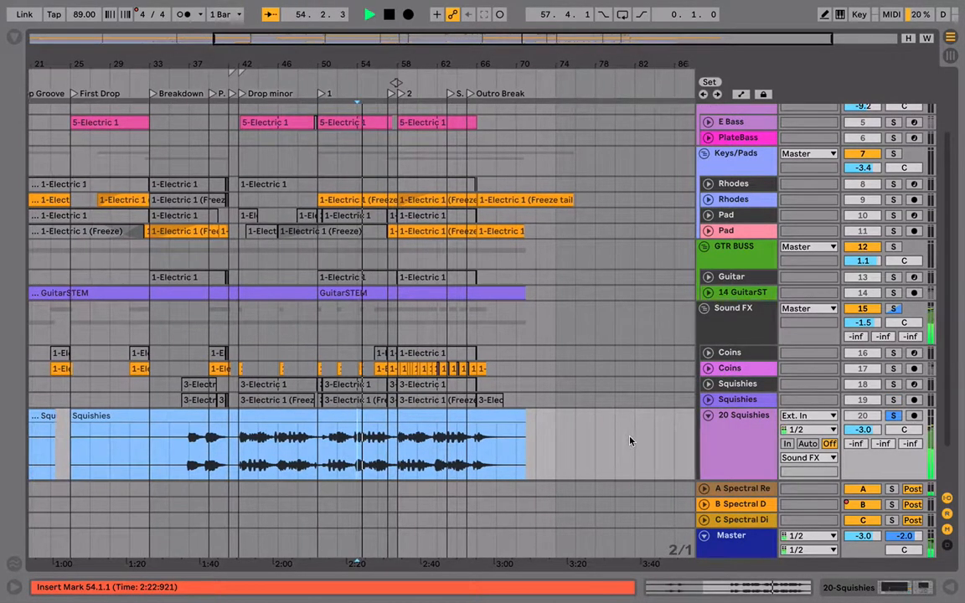
pyautogui.press('space')
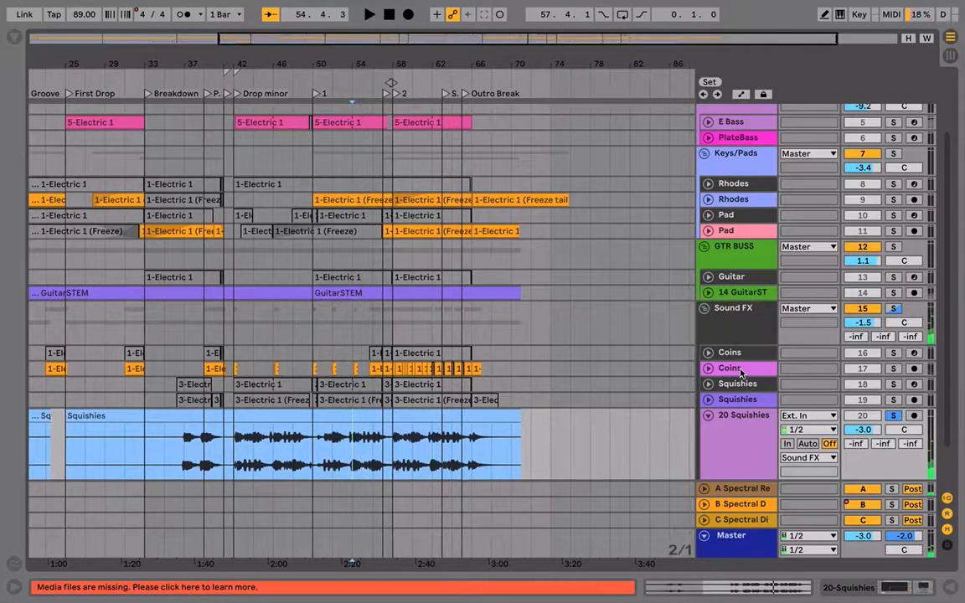
# Solo the Coins audio track (17) and audition it from bar 54 and again from bar 57.
pyautogui.click(741, 372)
pyautogui.press('s')
pyautogui.press('space')
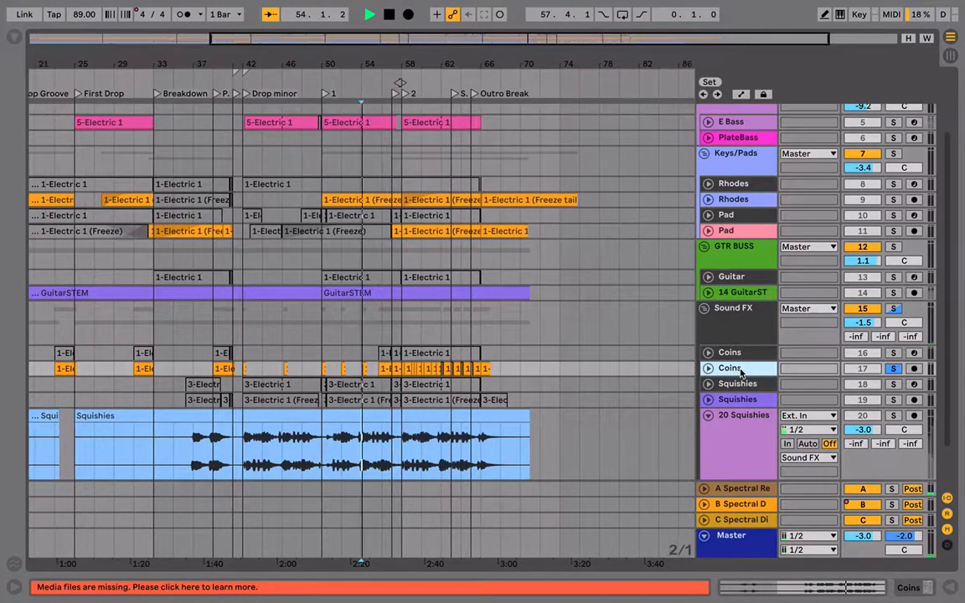
pyautogui.press('space')
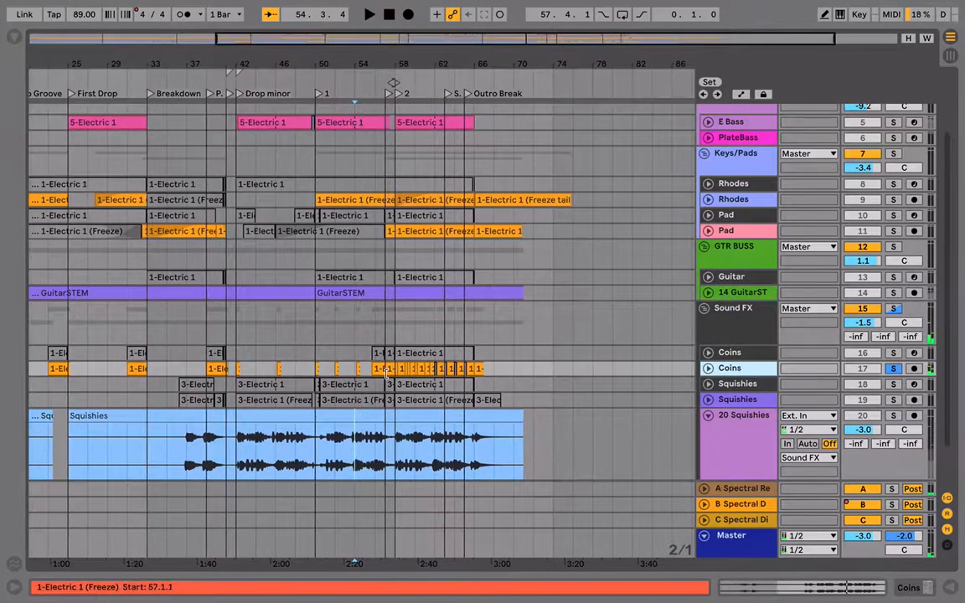
pyautogui.press('space')
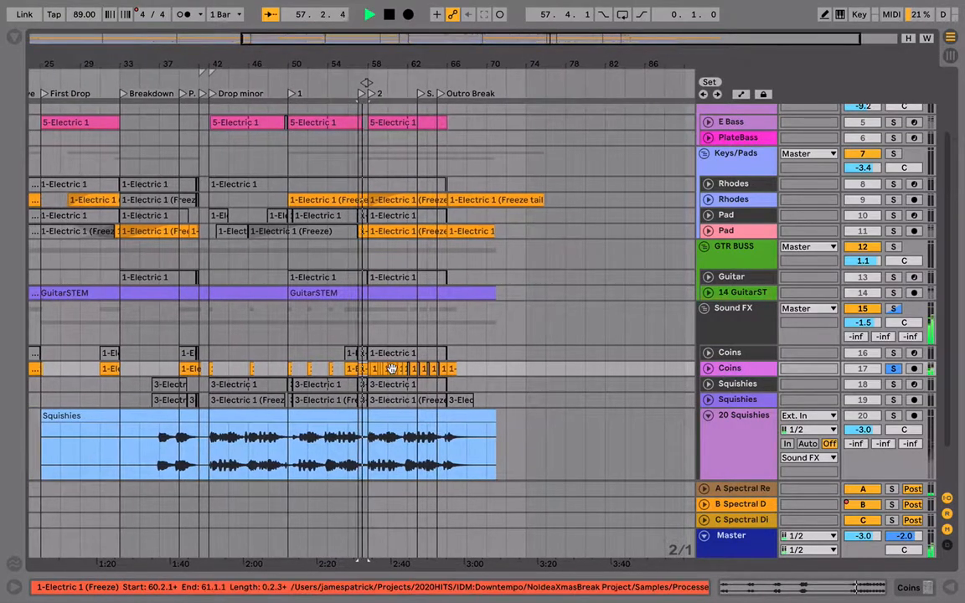
pyautogui.press('space')
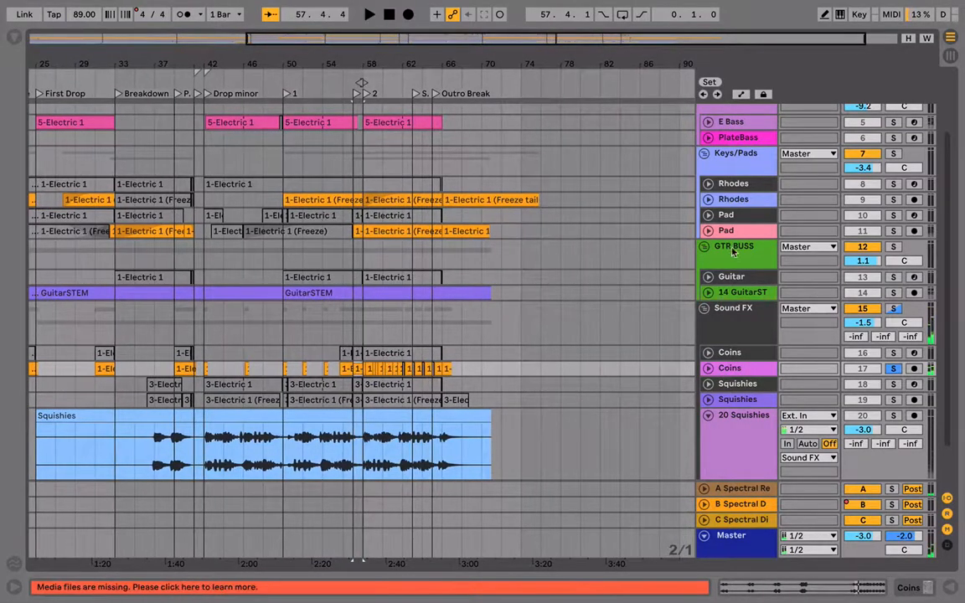
# Audition the 14 GuitarSTEM track soloed from bar 57, and solo and unsolo the pink Pad track.
pyautogui.click(740, 290)
pyautogui.press('space')
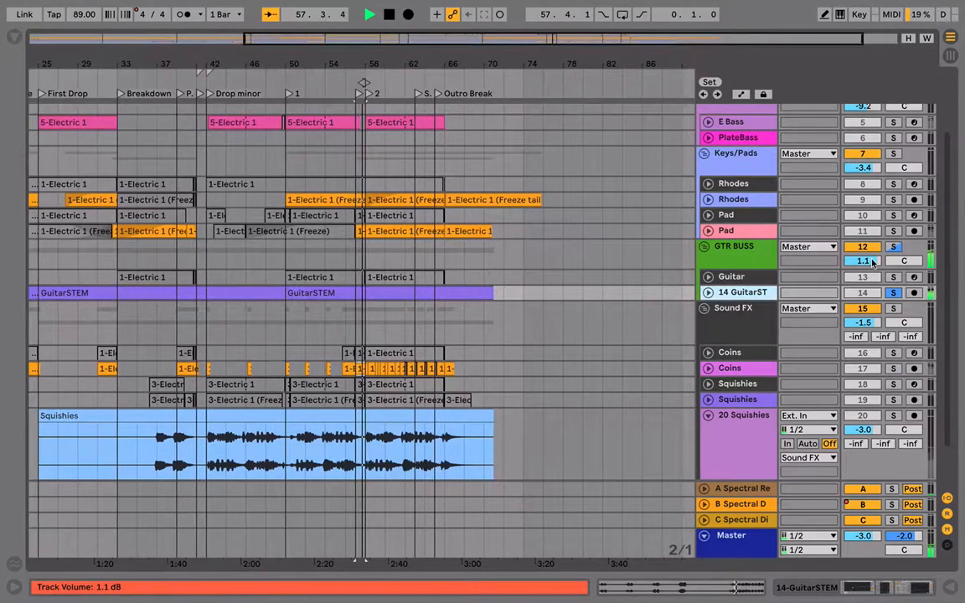
pyautogui.press('space')
pyautogui.click(893, 231)
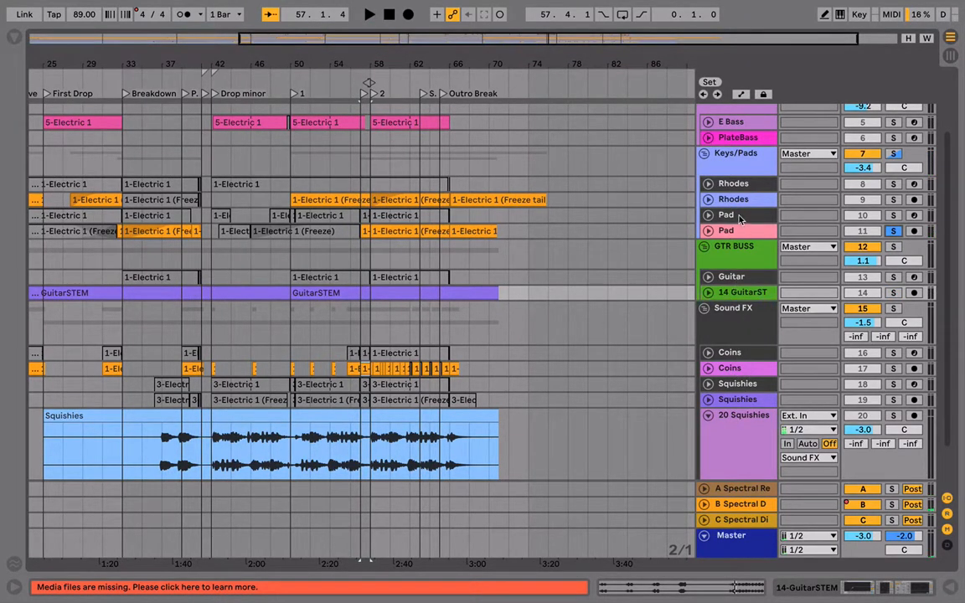
pyautogui.click(894, 231)
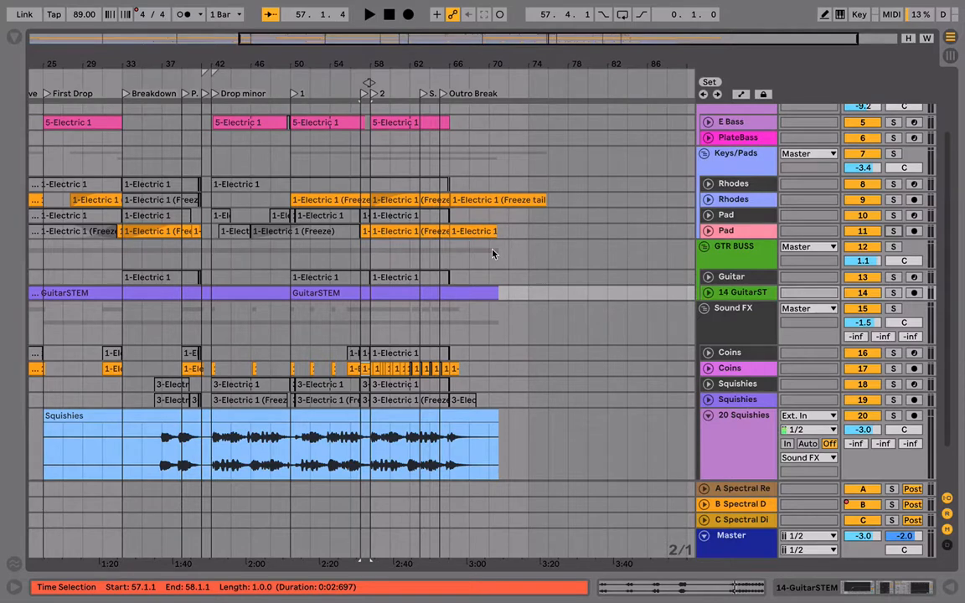
# Unfold the Coins MIDI track (16), select all of its content and activate its deactivated clips.
pyautogui.scroll(3, 492, 254)
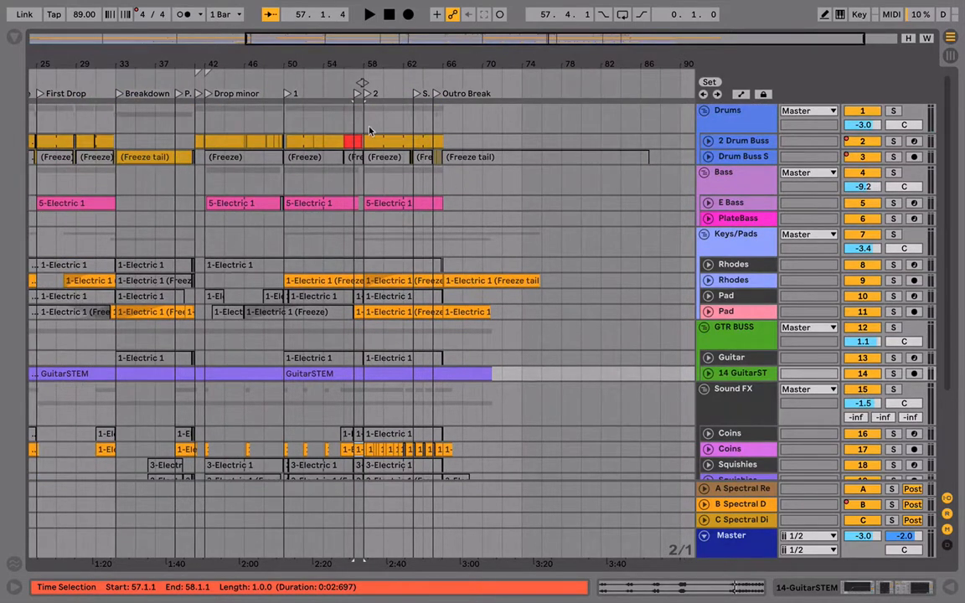
pyautogui.scroll(-5, 449, 308)
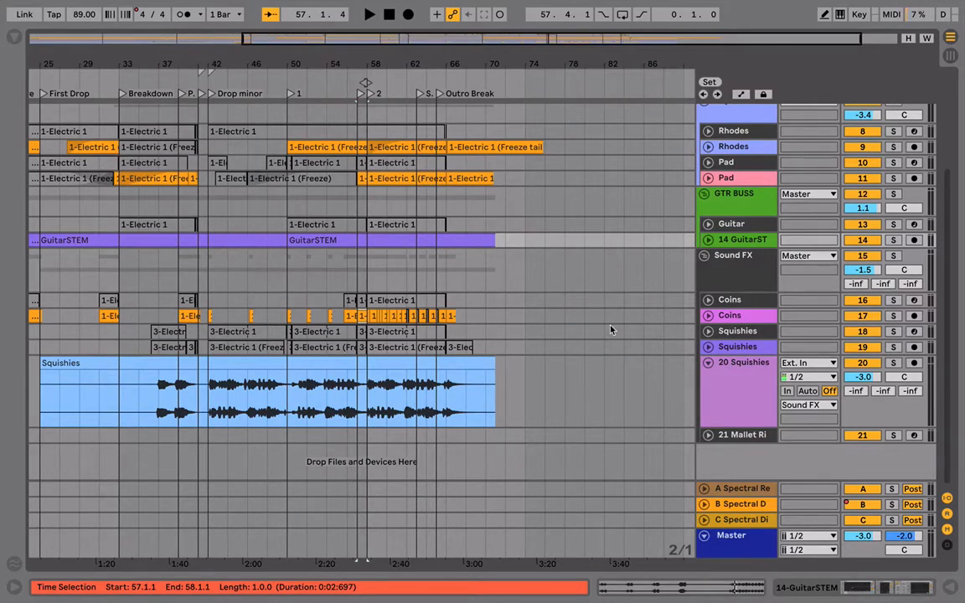
pyautogui.click(708, 300)
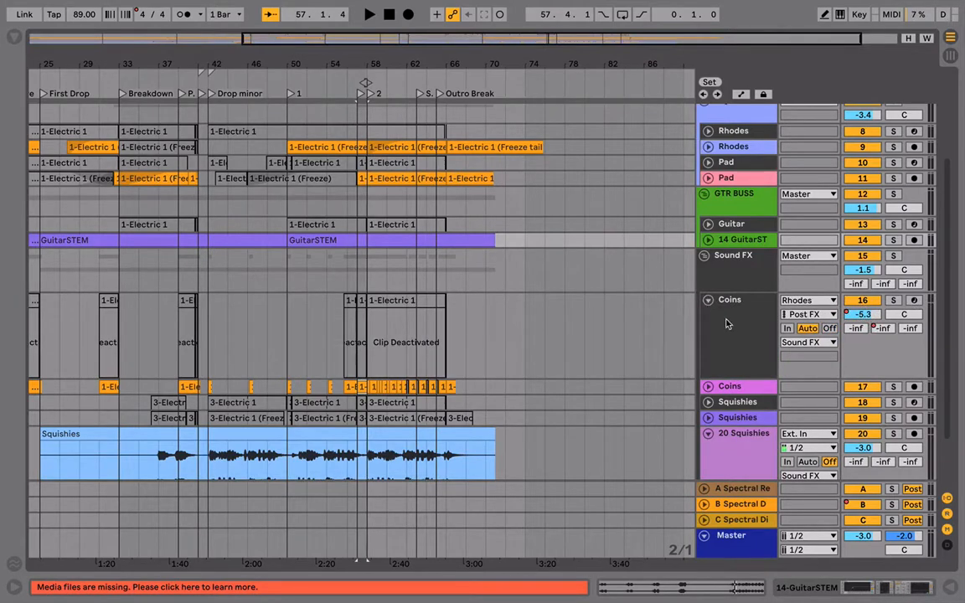
pyautogui.click(729, 327)
pyautogui.rightClick(731, 325)
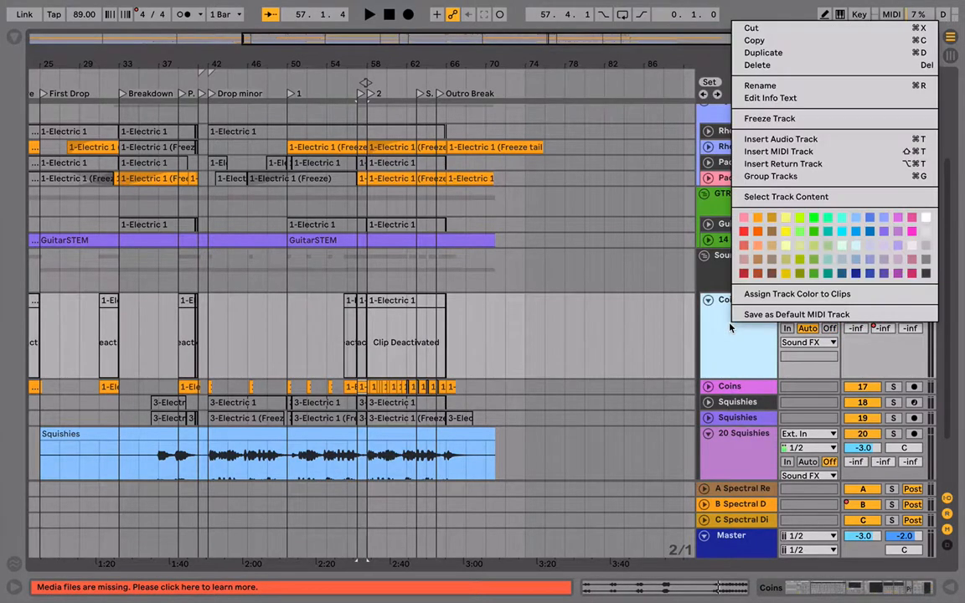
pyautogui.click(806, 199)
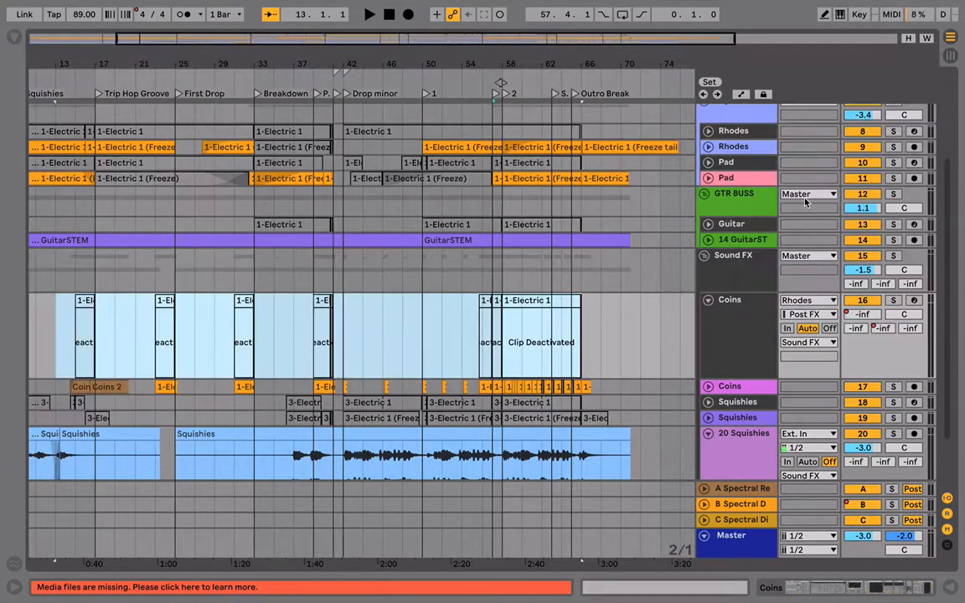
pyautogui.press('0')
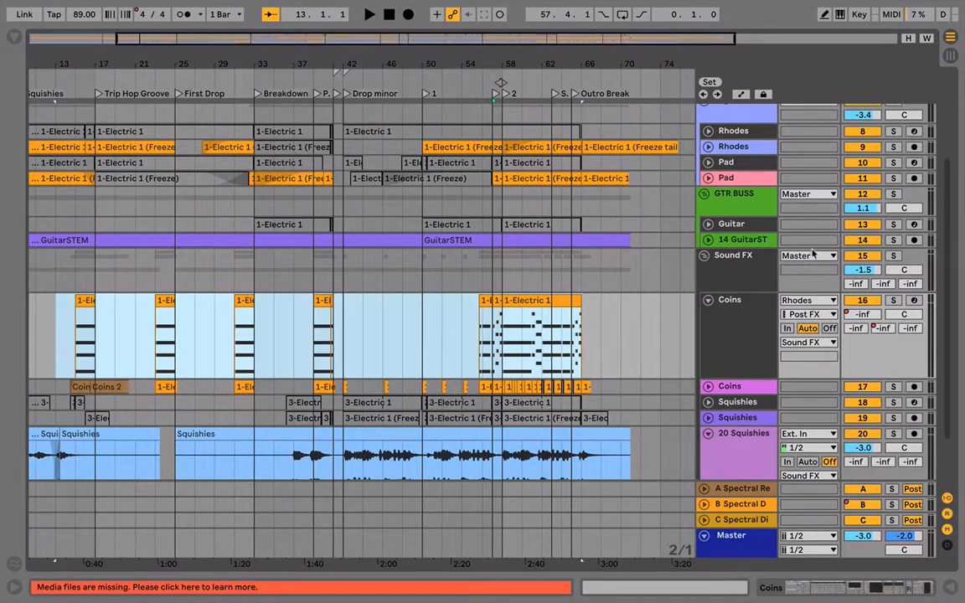
# Solo the Coins MIDI track and play it from its clip at bar 15.
pyautogui.press('s')
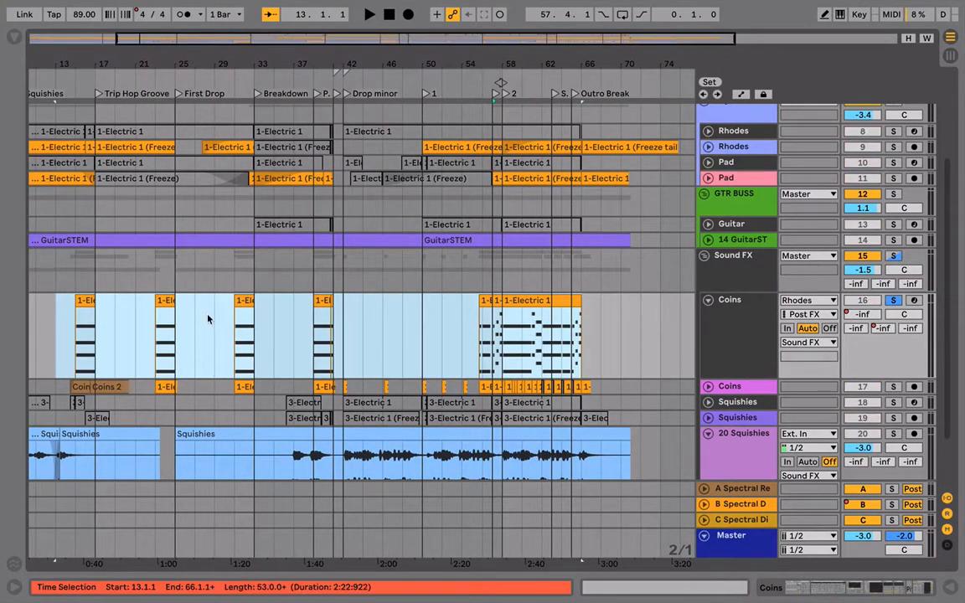
pyautogui.click(91, 302)
pyautogui.press('space')
pyautogui.hscroll(-5, 589, 314)
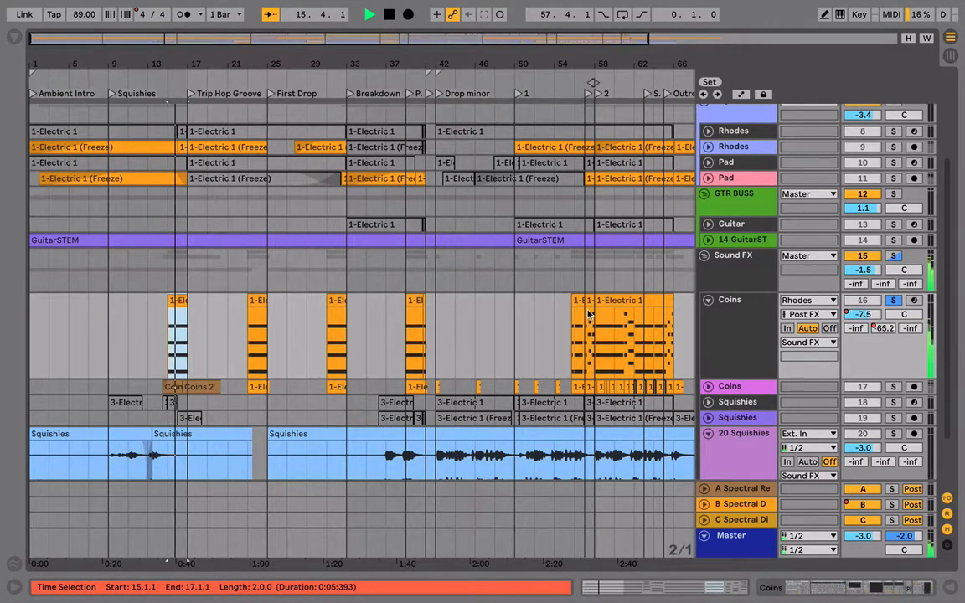
# Unsolo the Coins MIDI track, play it within the full mix, and deactivate its clips again.
pyautogui.press('s')
pyautogui.press('space')
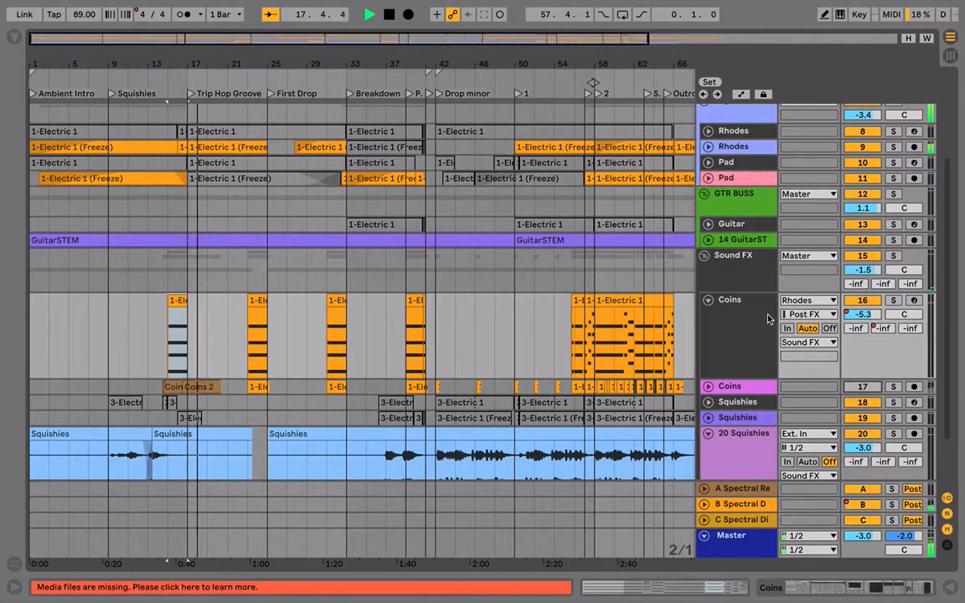
pyautogui.press('space')
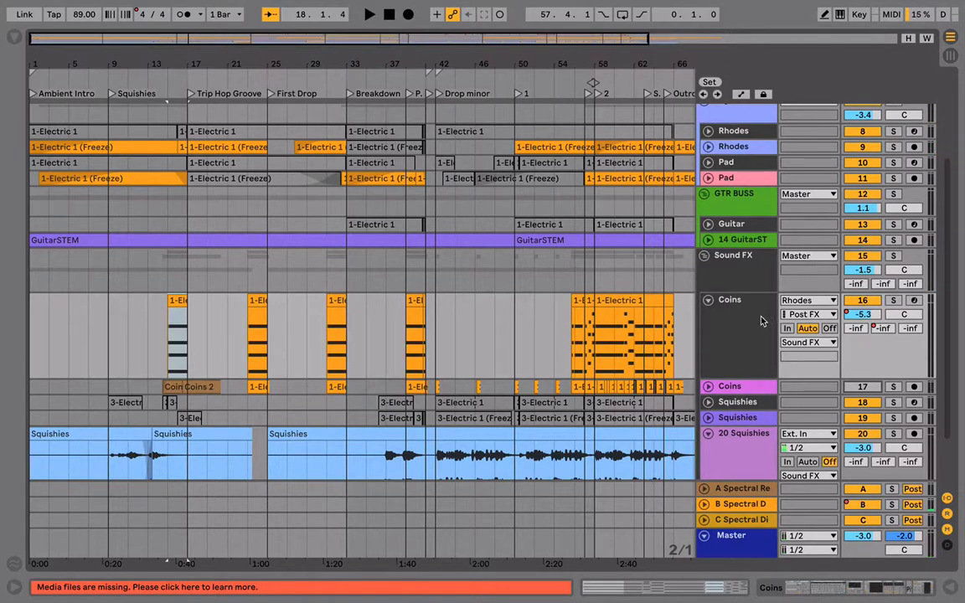
pyautogui.press('0')
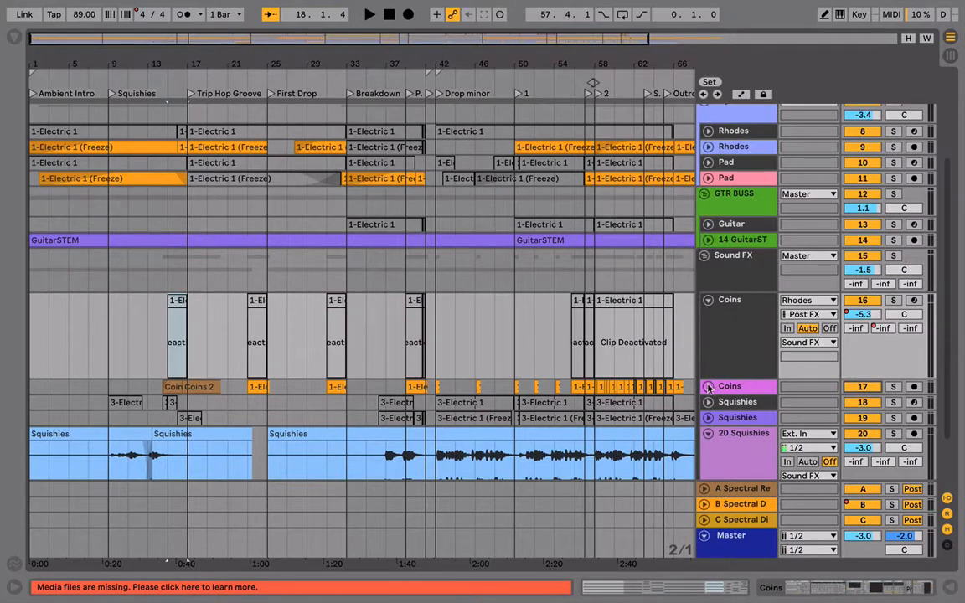
# Select the Coins through 21-Mallet Rides tracks and set the arrangement loop to span bar 1 to bar 78.
pyautogui.click(722, 328)
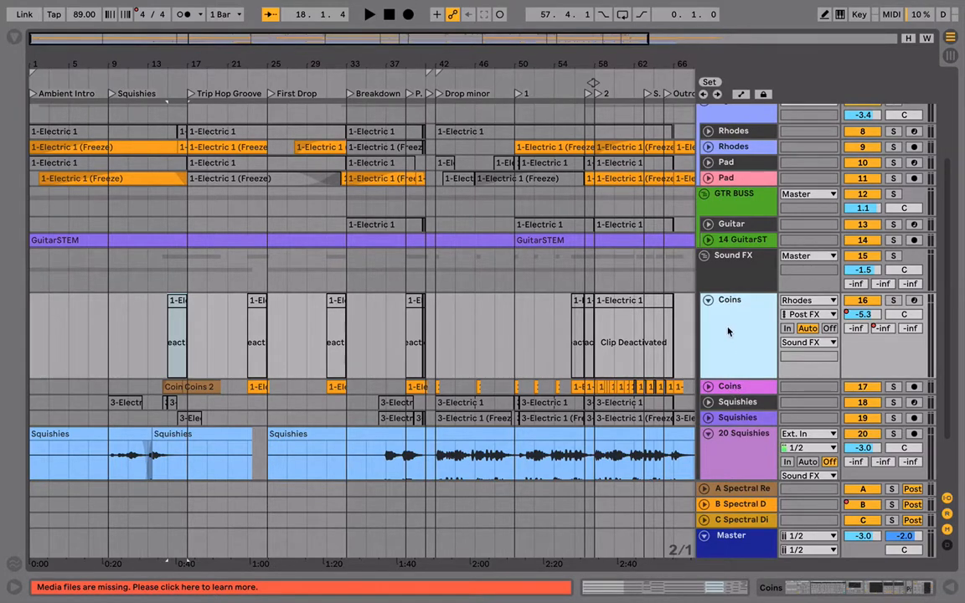
pyautogui.moveTo(530, 65); pyautogui.dragTo(388, 62)
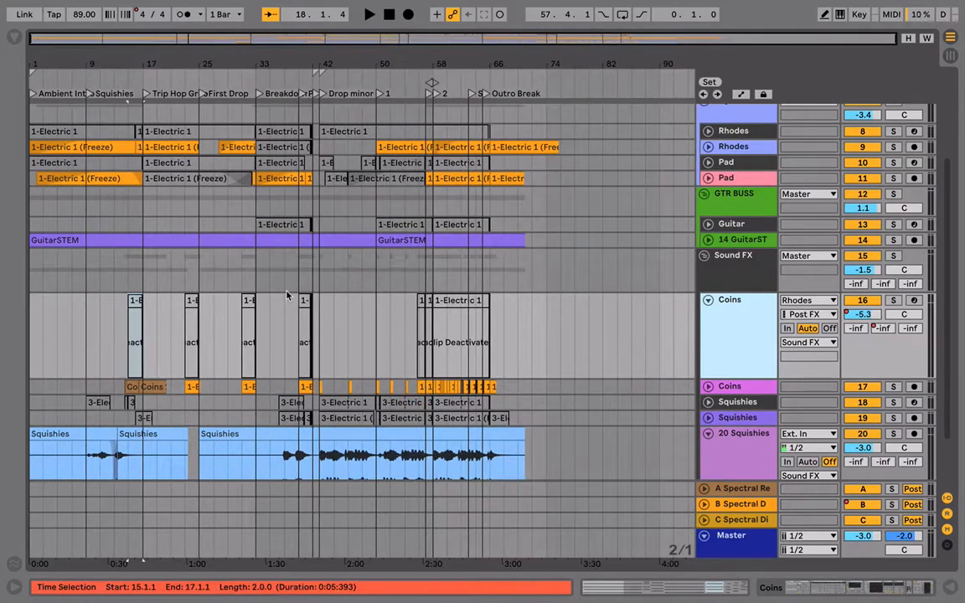
pyautogui.press('super+a')
pyautogui.press('super+l')
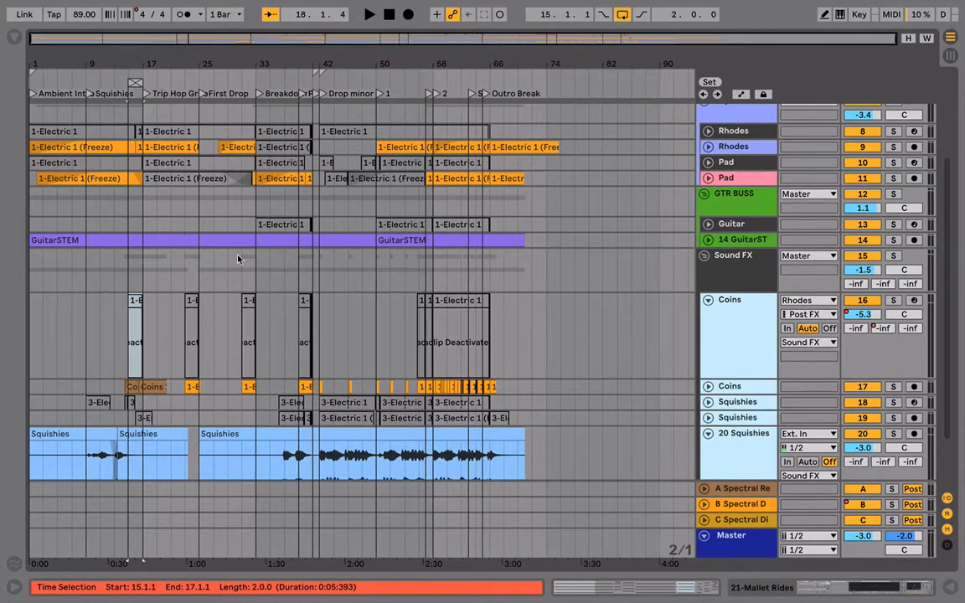
pyautogui.moveTo(134, 81); pyautogui.dragTo(3, 81)
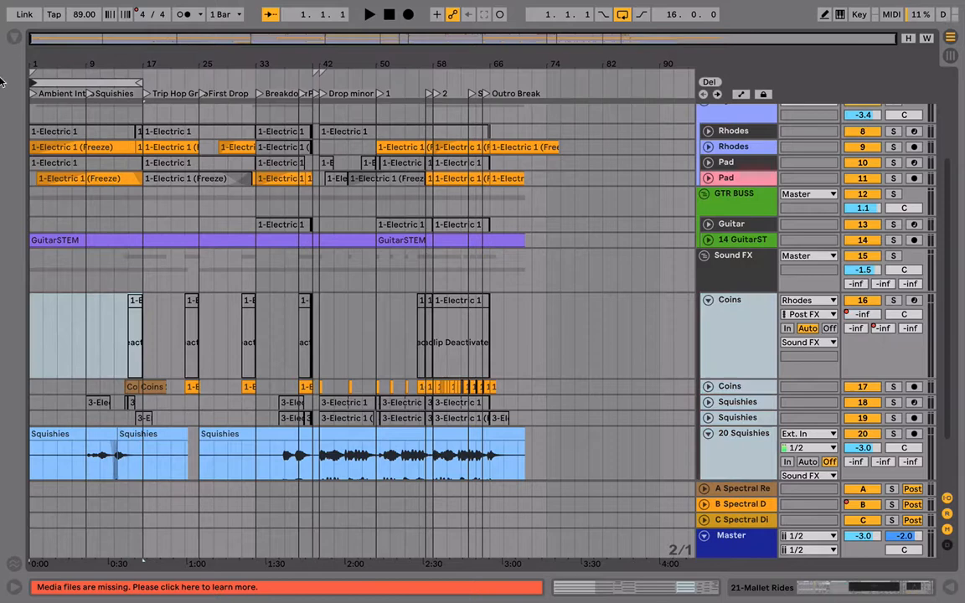
pyautogui.click(136, 83)
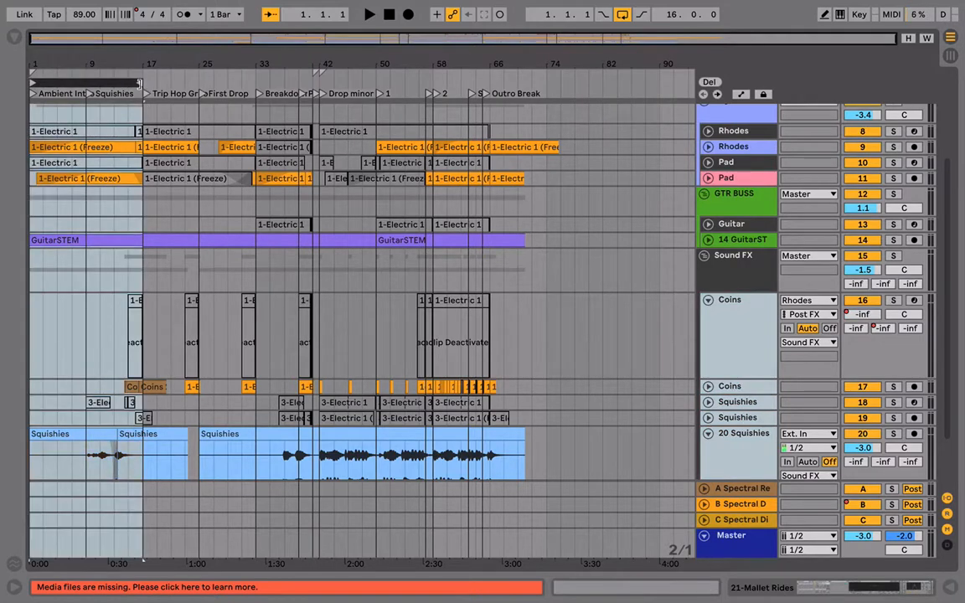
pyautogui.moveTo(138, 82); pyautogui.dragTo(575, 84)
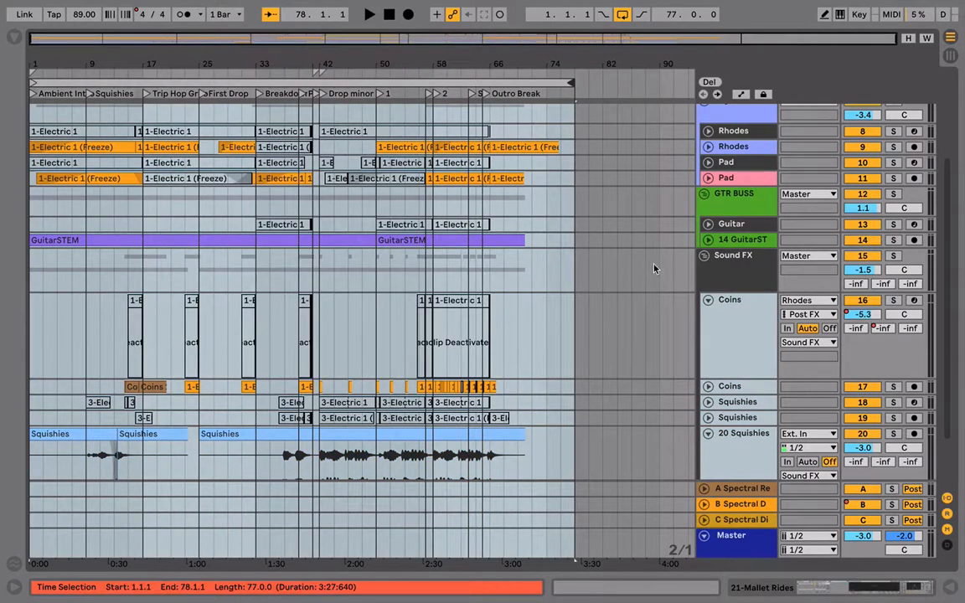
# Solo the selected tracks, view the audio export settings without exporting, and unsolo the tracks again.
pyautogui.click(893, 302)
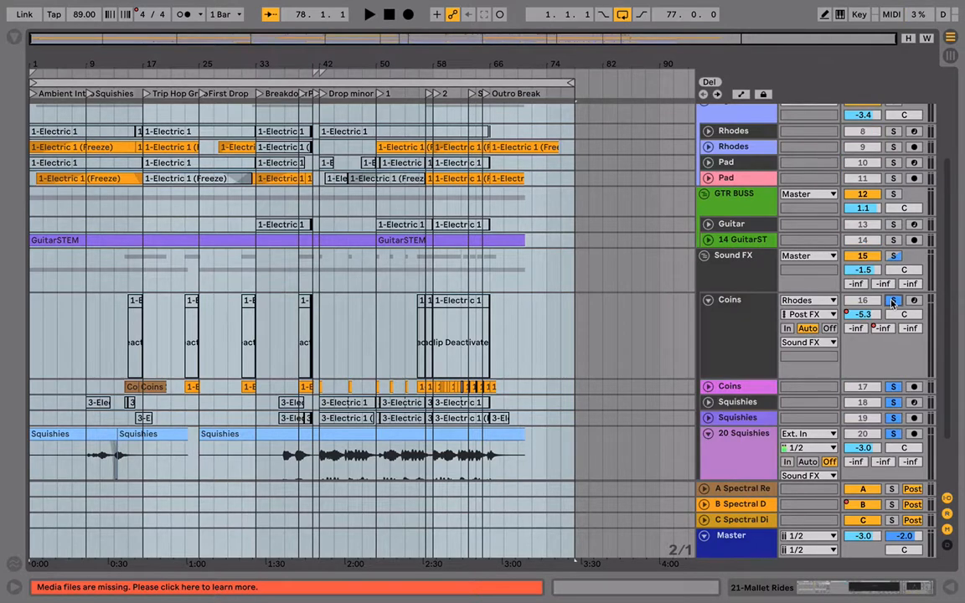
pyautogui.press('super+shift+r')
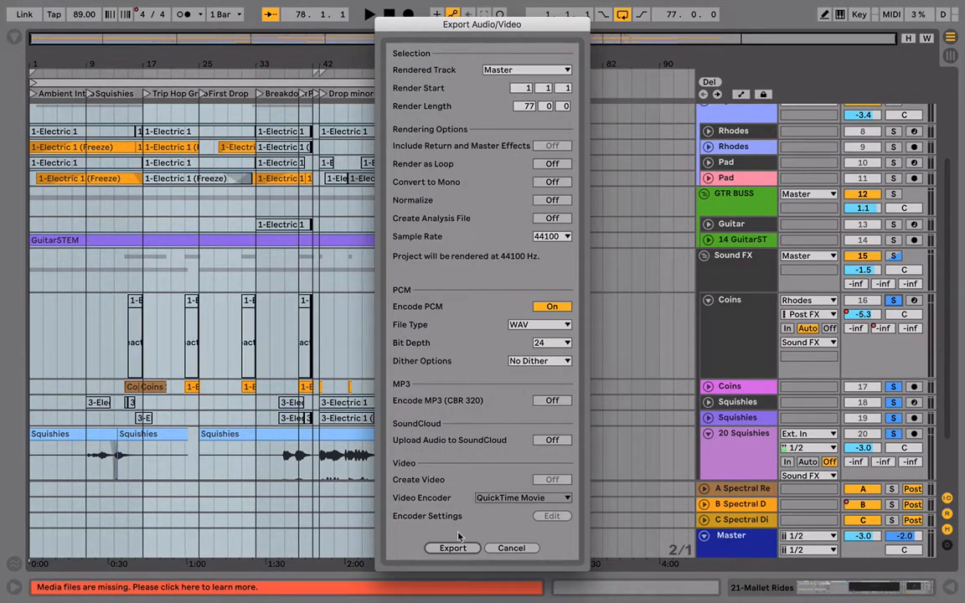
pyautogui.click(508, 549)
pyautogui.click(751, 299)
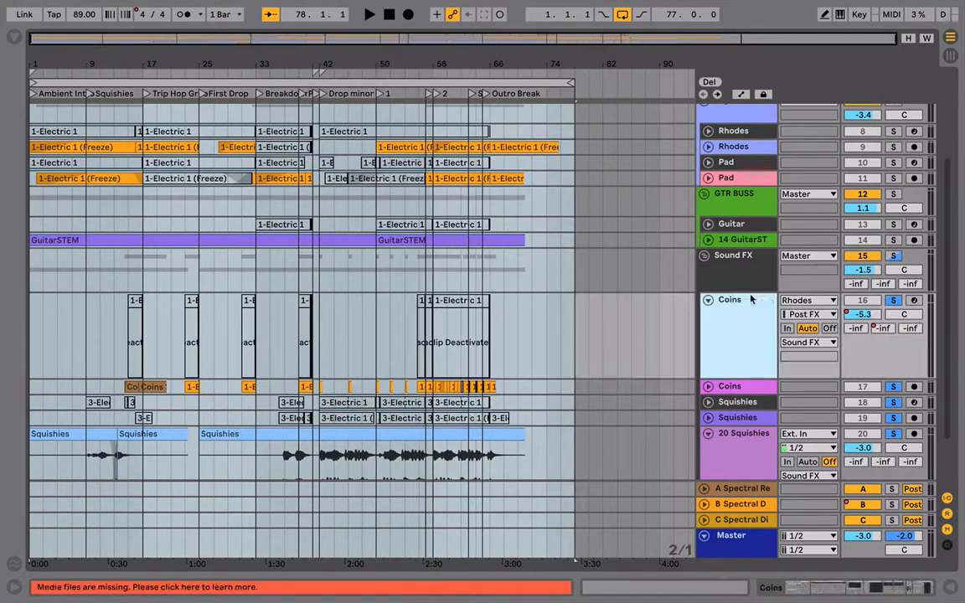
pyautogui.click(891, 303)
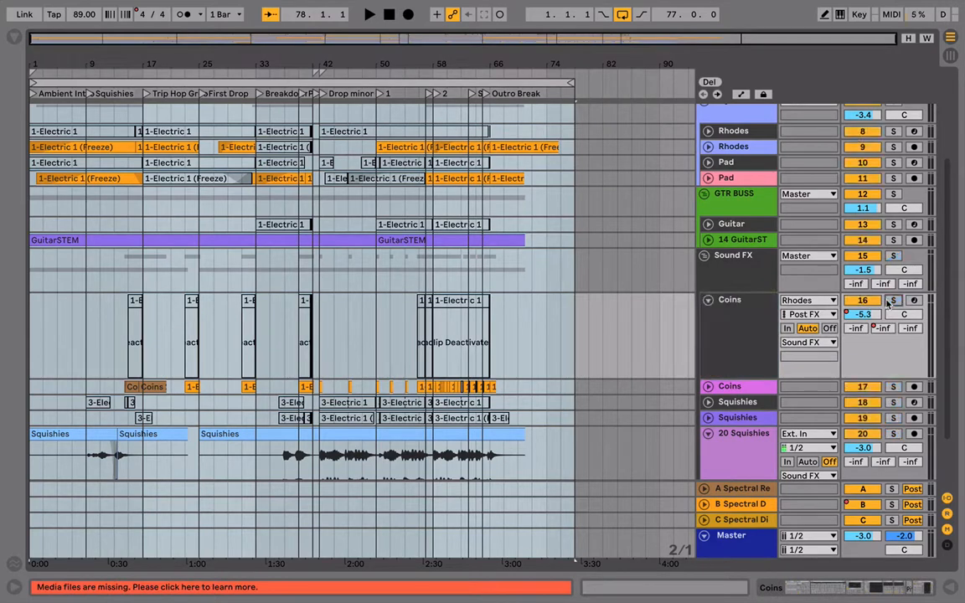
# Examine the device chain of the Coins MIDI track (16) from Saturator and Grain Delay to the Auto Pans.
pyautogui.click(724, 335)
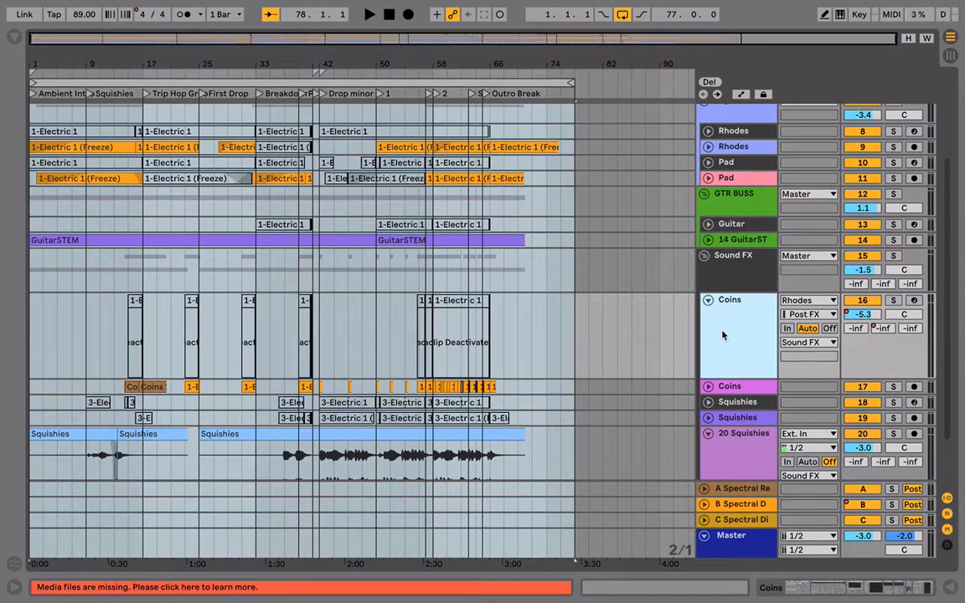
pyautogui.scroll(-1, 724, 333)
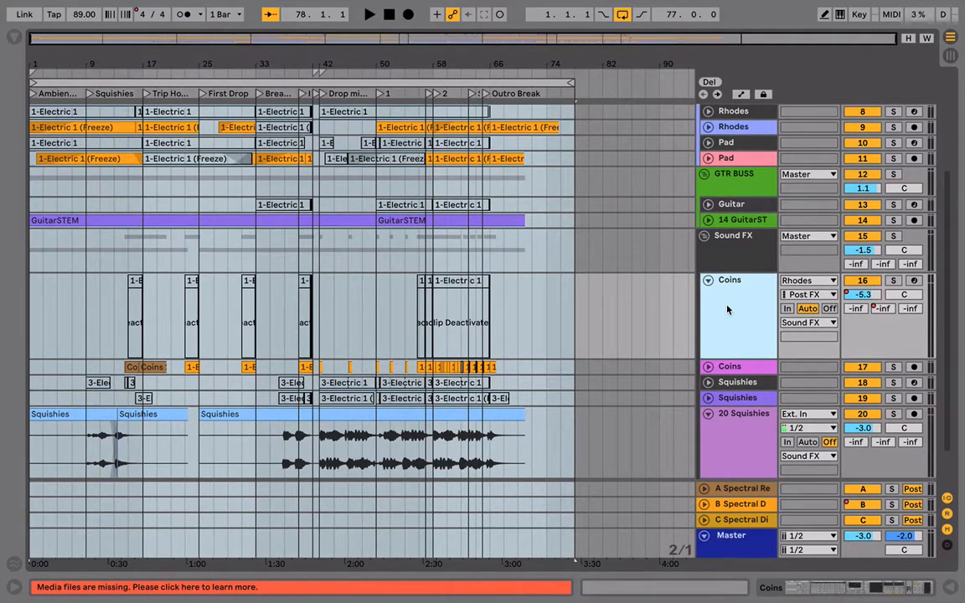
pyautogui.doubleClick(728, 310)
pyautogui.hscroll(7, 605, 483)
pyautogui.hscroll(8, 605, 482)
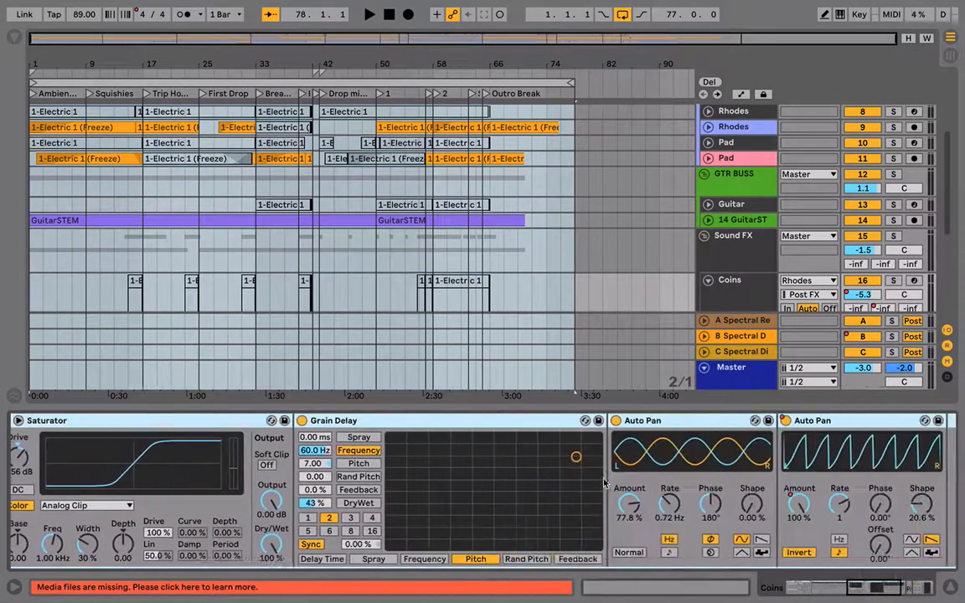
pyautogui.hscroll(-8, 605, 483)
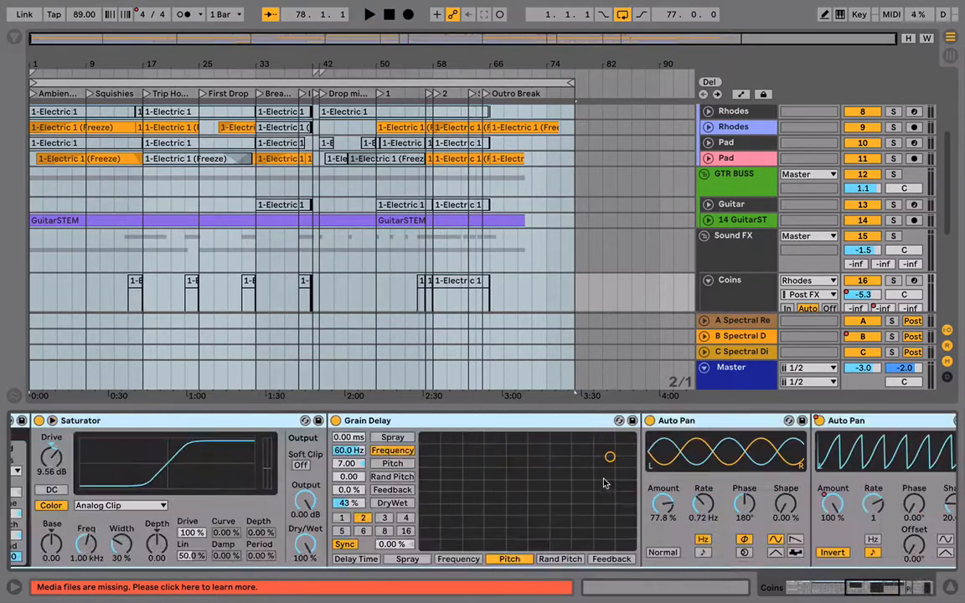
pyautogui.press('alt+super+l')
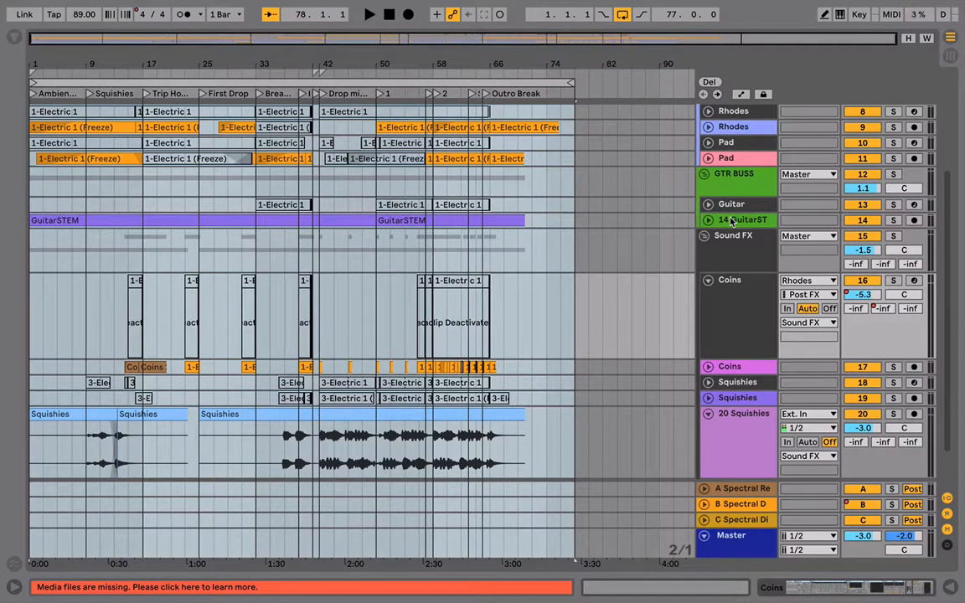
# Change the Sound FX group track's colour to light brown.
pyautogui.click(732, 221)
pyautogui.click(750, 208)
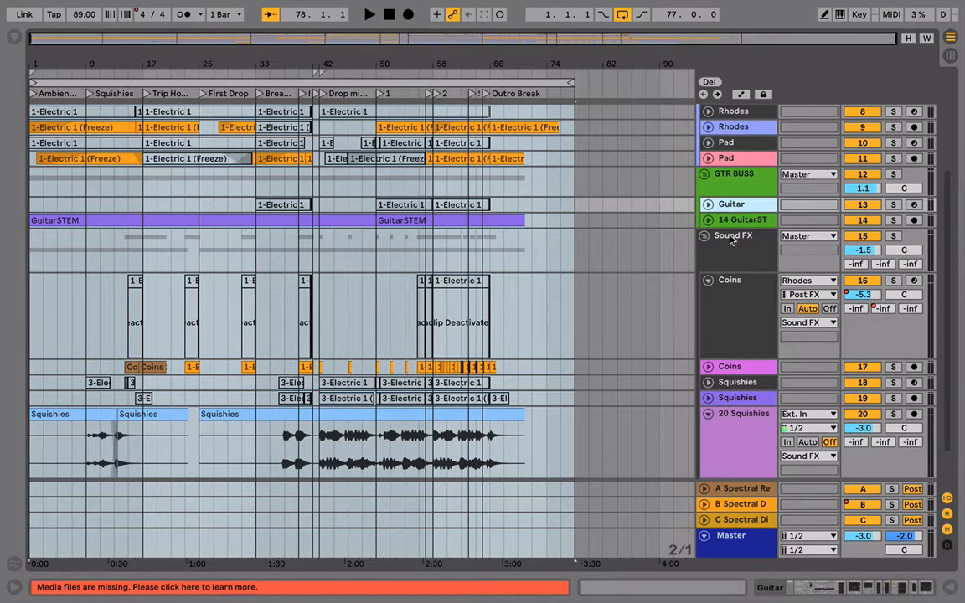
pyautogui.scroll(5, 732, 239)
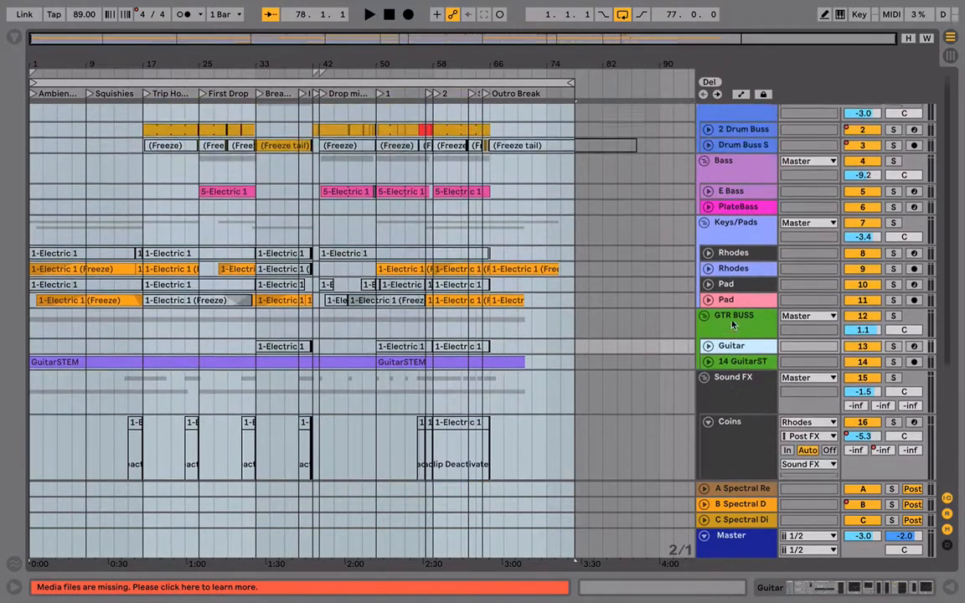
pyautogui.scroll(1, 732, 324)
pyautogui.rightClick(732, 408)
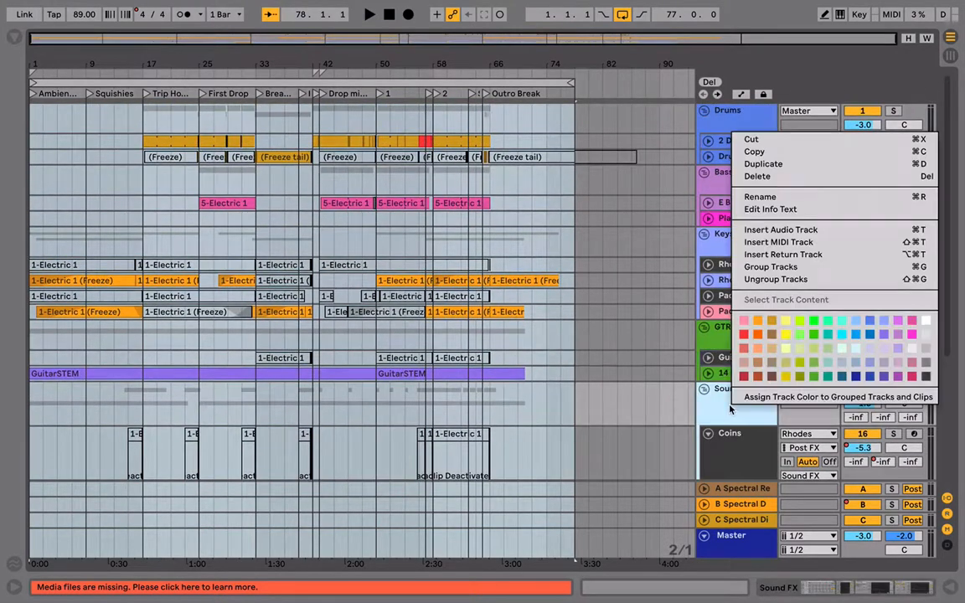
pyautogui.click(769, 365)
# Fold the Coins MIDI track (16) and unfold the Coins audio track (17) to inspect its Coins 2 clips around bars 14 to 20.
pyautogui.scroll(-7, 742, 418)
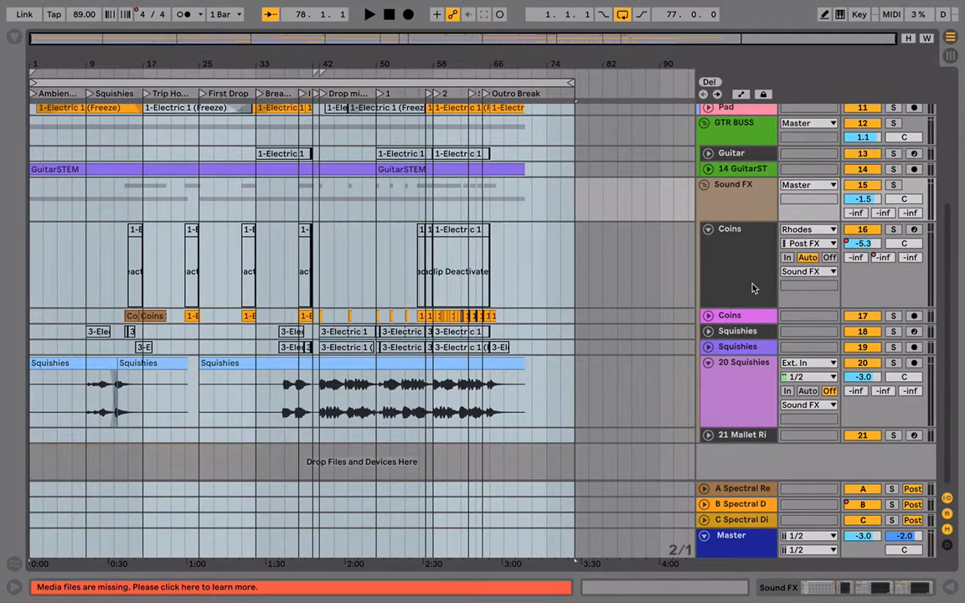
pyautogui.click(708, 229)
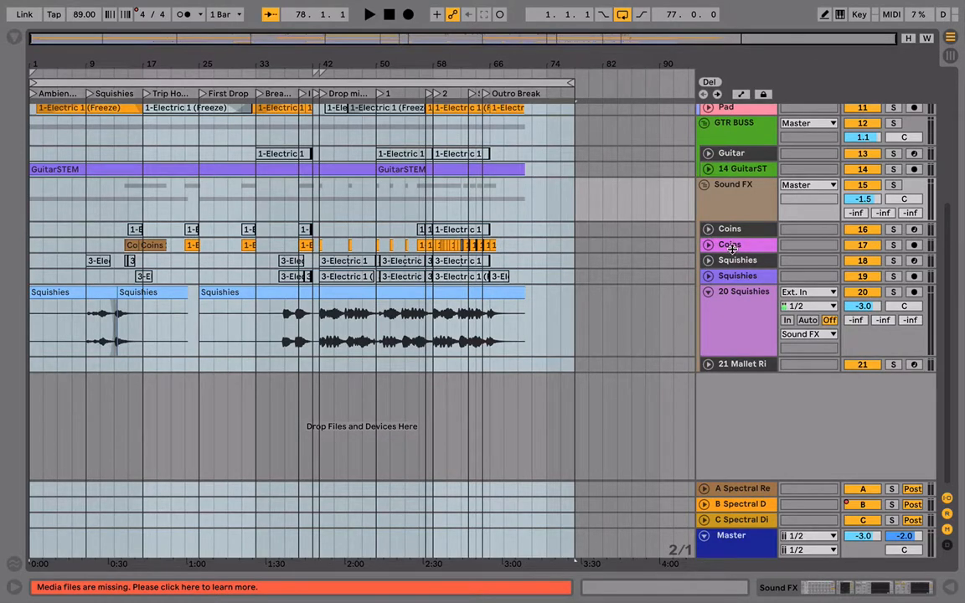
pyautogui.click(731, 246)
pyautogui.click(708, 246)
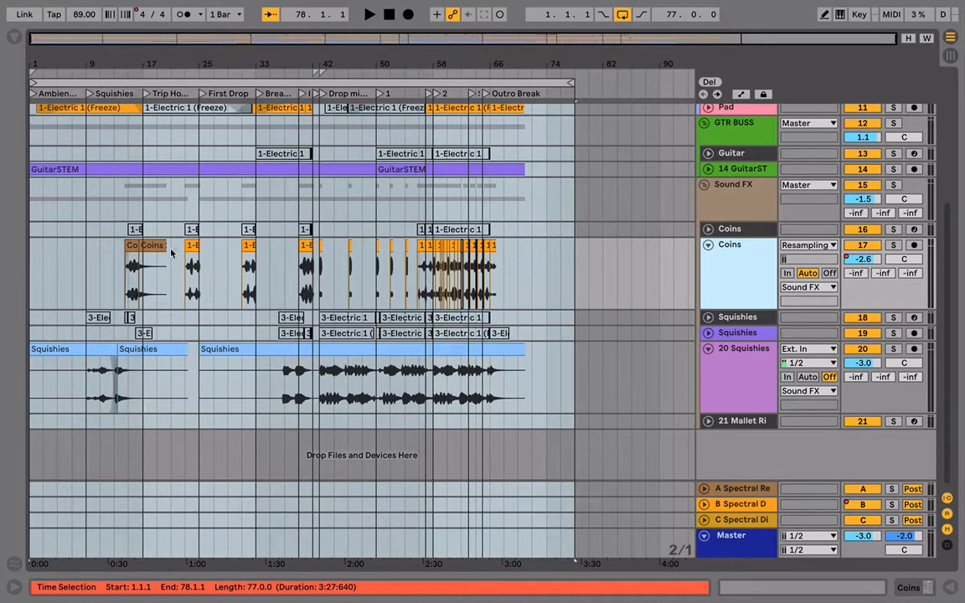
pyautogui.moveTo(124, 59); pyautogui.dragTo(204, 124)
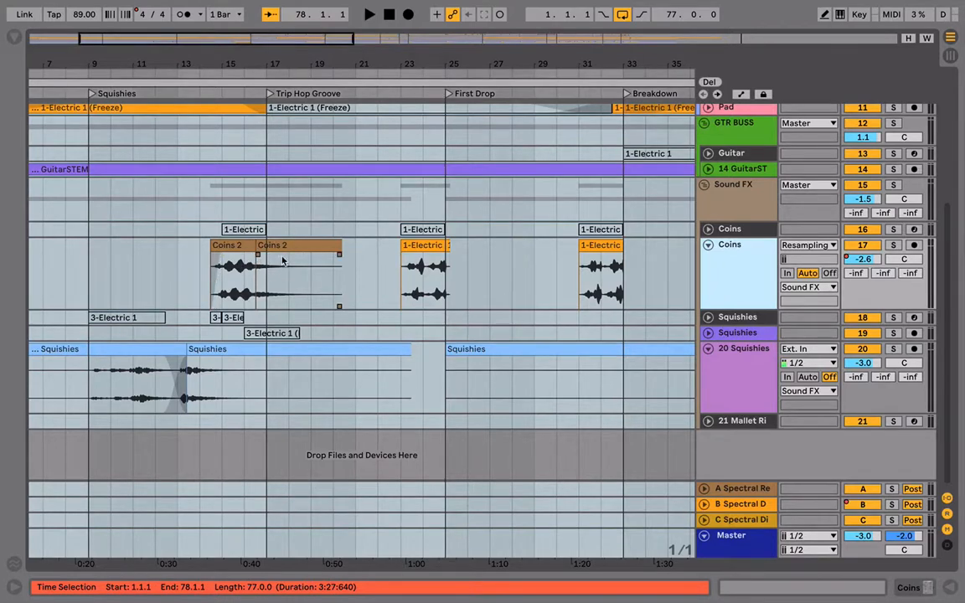
pyautogui.moveTo(257, 67); pyautogui.dragTo(351, 67)
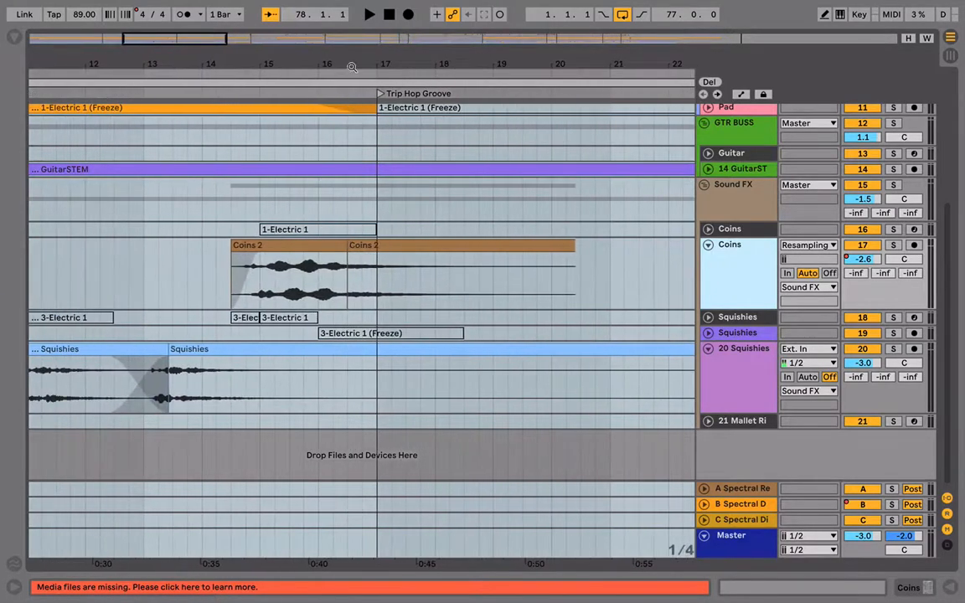
# Unfold the Coins MIDI track (16), activate its clip at bar 15, and deactivate that clip again.
pyautogui.click(710, 231)
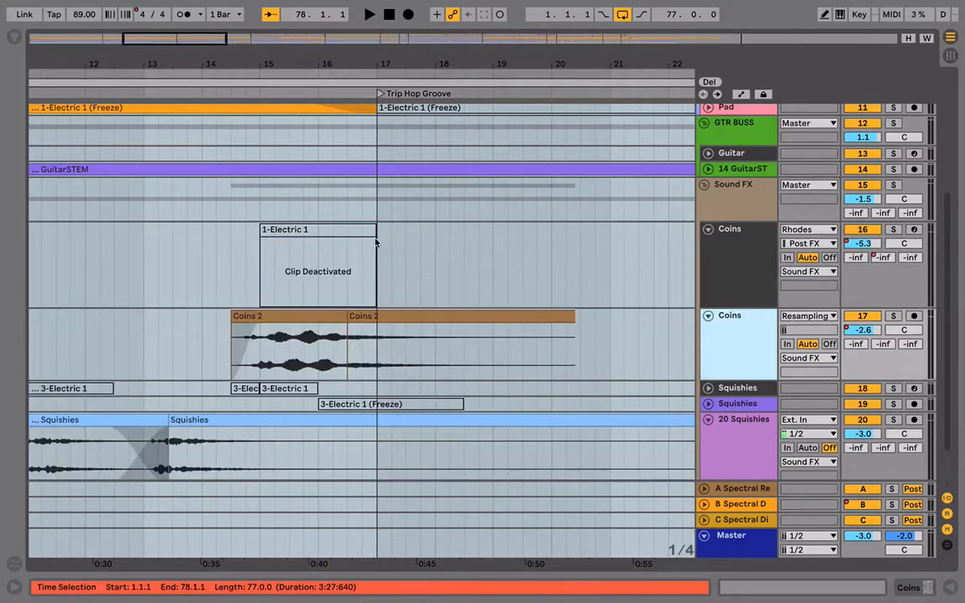
pyautogui.click(346, 229)
pyautogui.press('0')
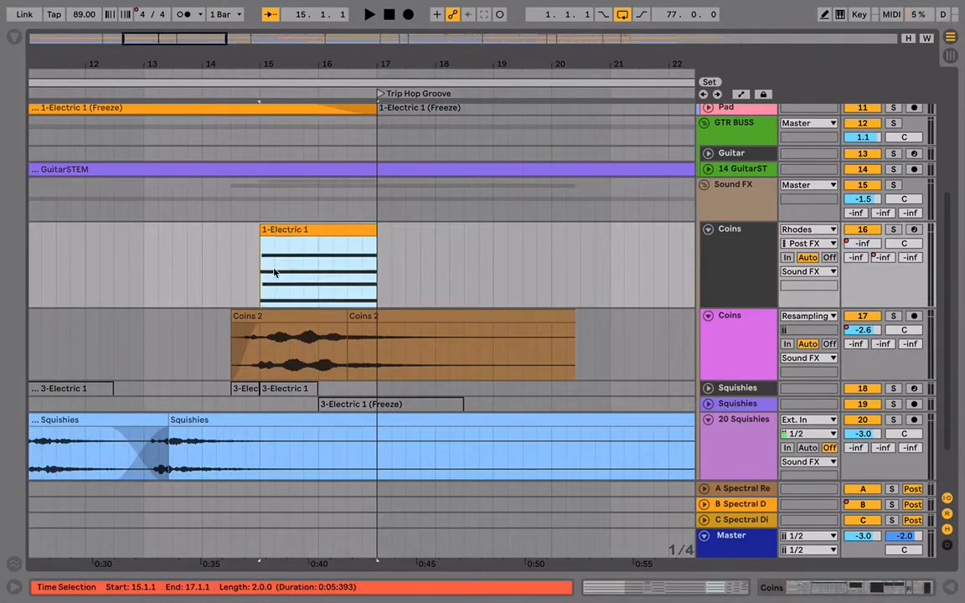
pyautogui.press('0')
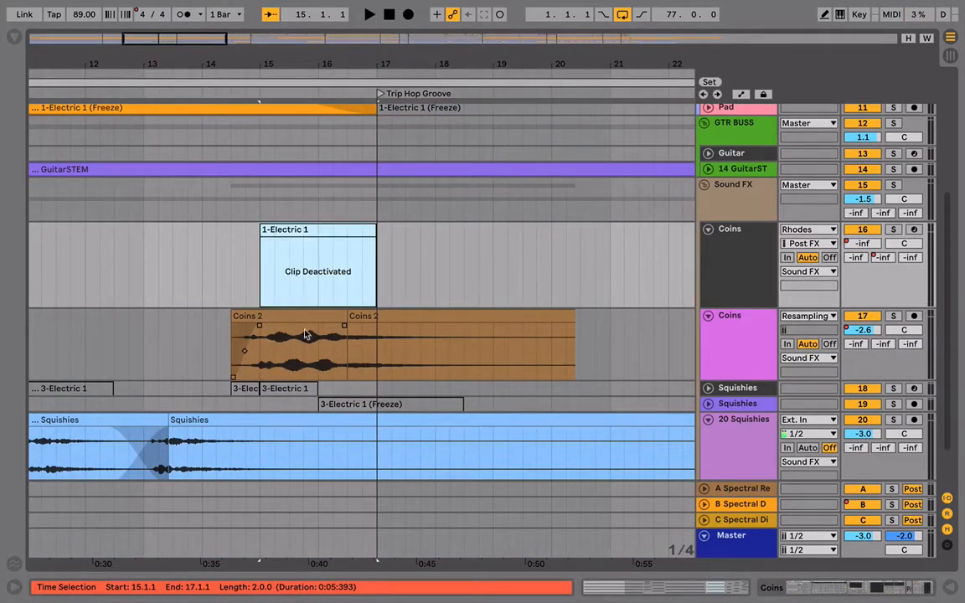
# Set the gain of the second Coins 2 audio clip to 10.4 dB and close its clip settings.
pyautogui.click(348, 350)
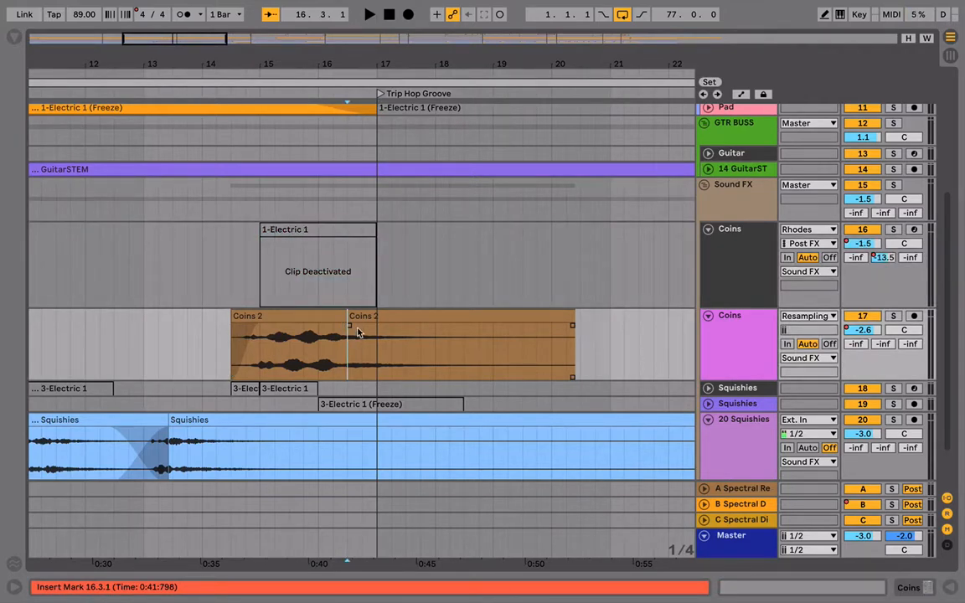
pyautogui.doubleClick(354, 331)
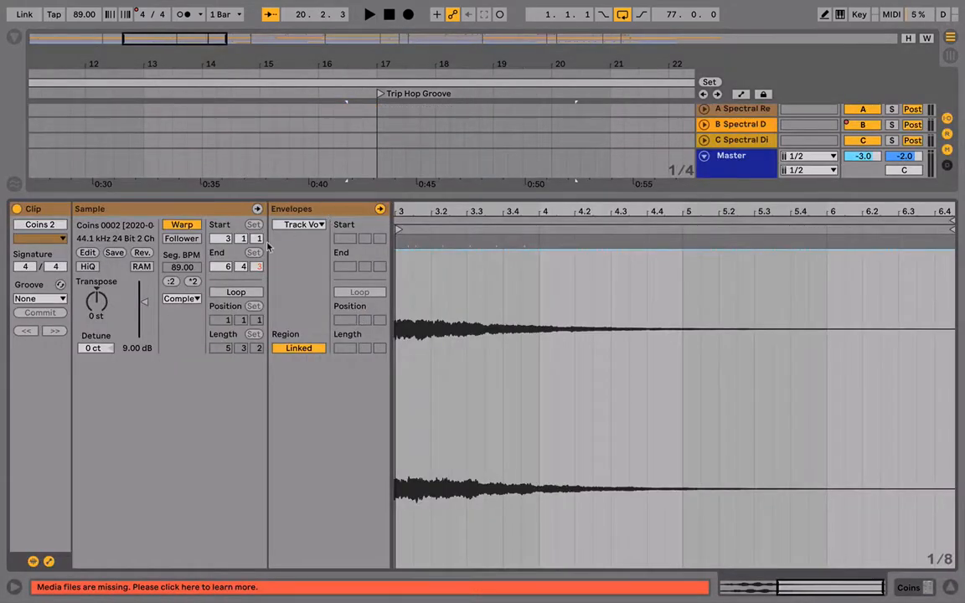
pyautogui.moveTo(142, 304); pyautogui.dragTo(144, 299)
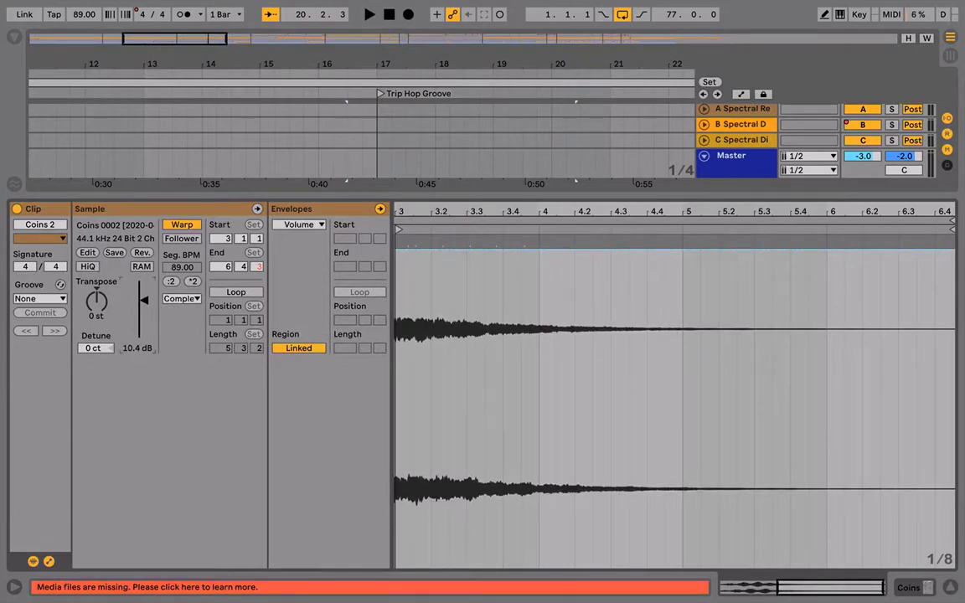
pyautogui.hotkey('ctrl', 'alt', 'l')
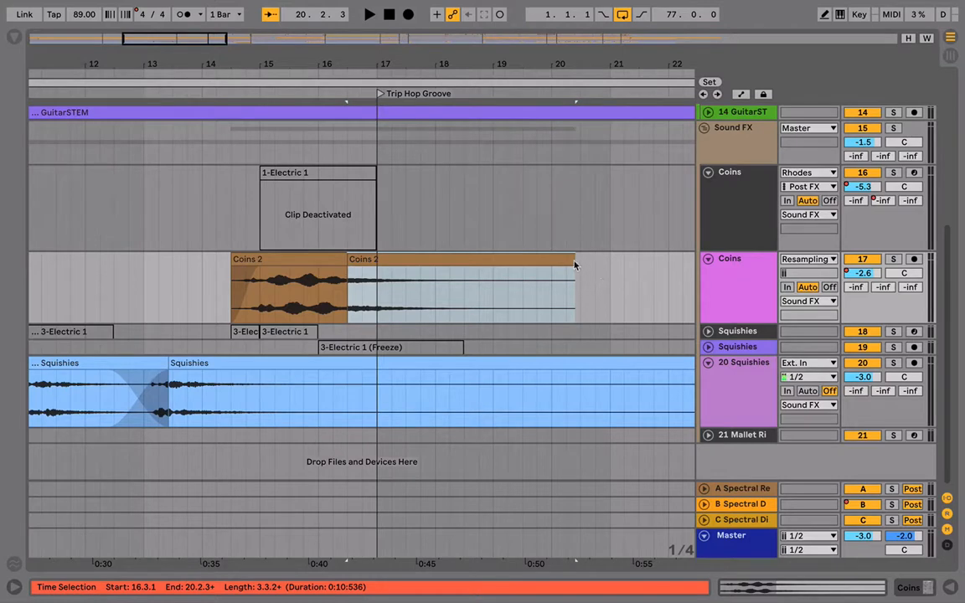
# Try to extend the end of the second Coins 2 clip, and lengthen the first clip's fade-in to just past bar 15.
pyautogui.moveTo(575, 265); pyautogui.dragTo(641, 259)
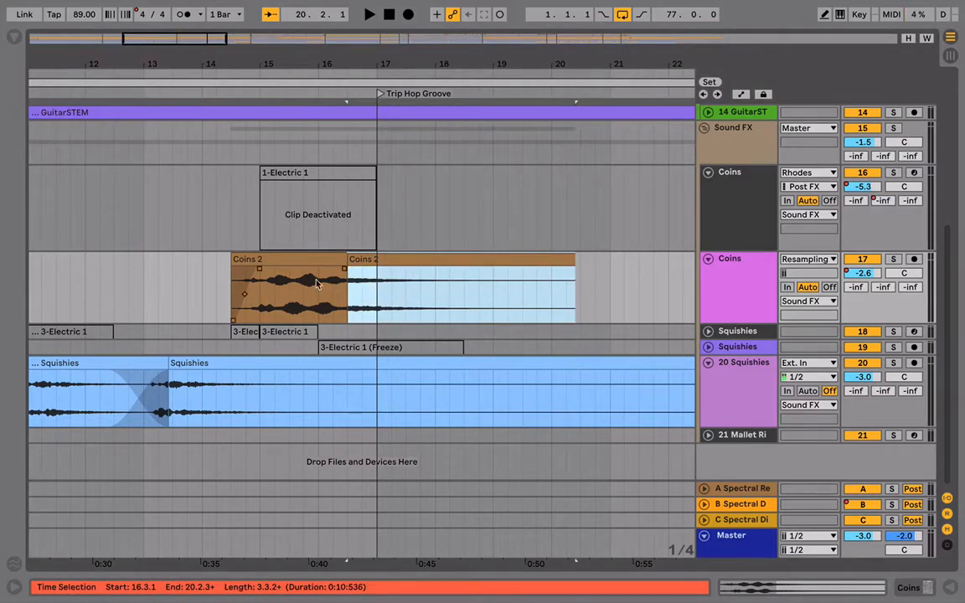
pyautogui.moveTo(257, 273); pyautogui.dragTo(280, 274)
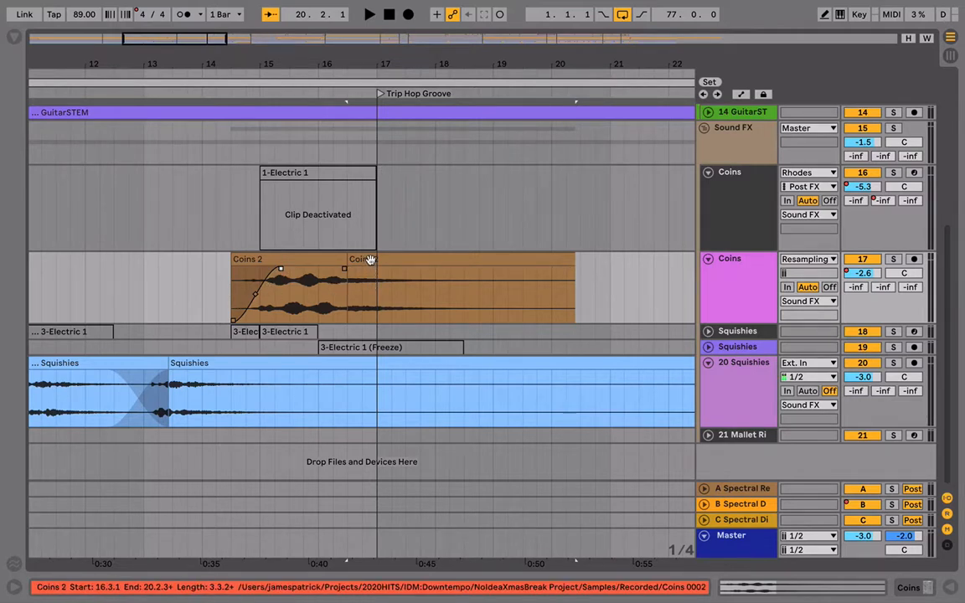
pyautogui.click(141, 289)
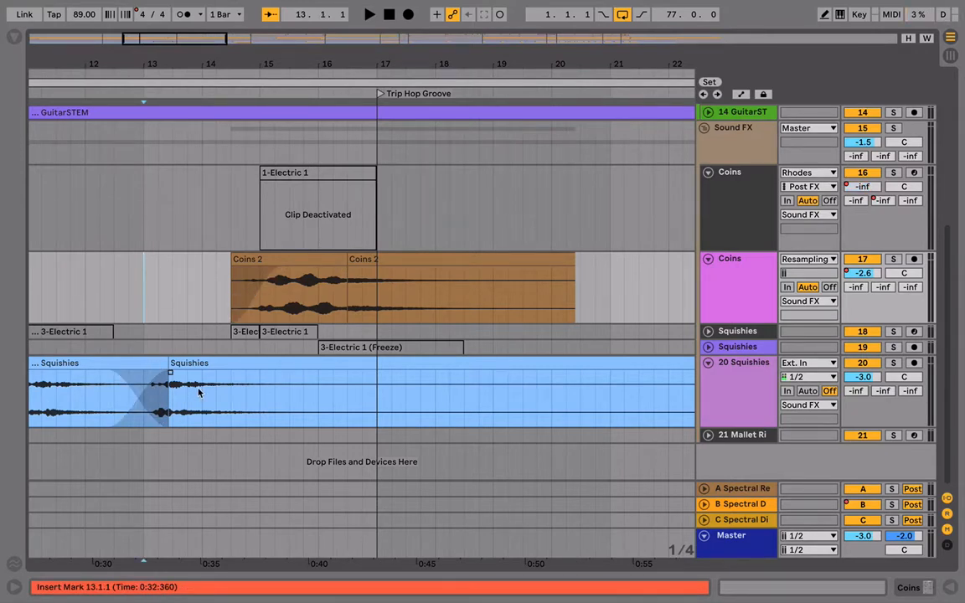
# Unfold the Squishies MIDI track (18), activate its clip at bar 15, and deactivate that clip again.
pyautogui.hscroll(-1, 199, 392)
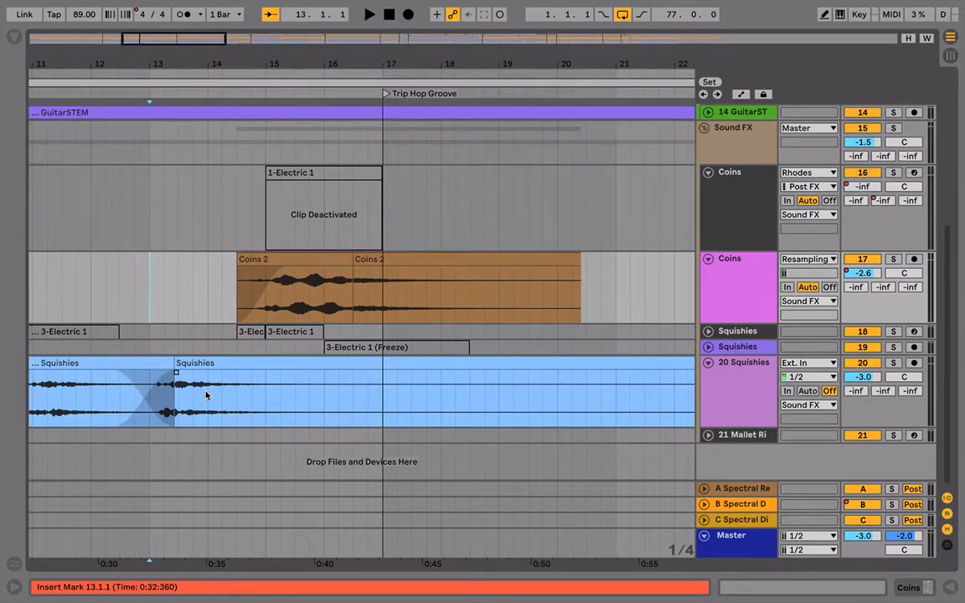
pyautogui.click(708, 332)
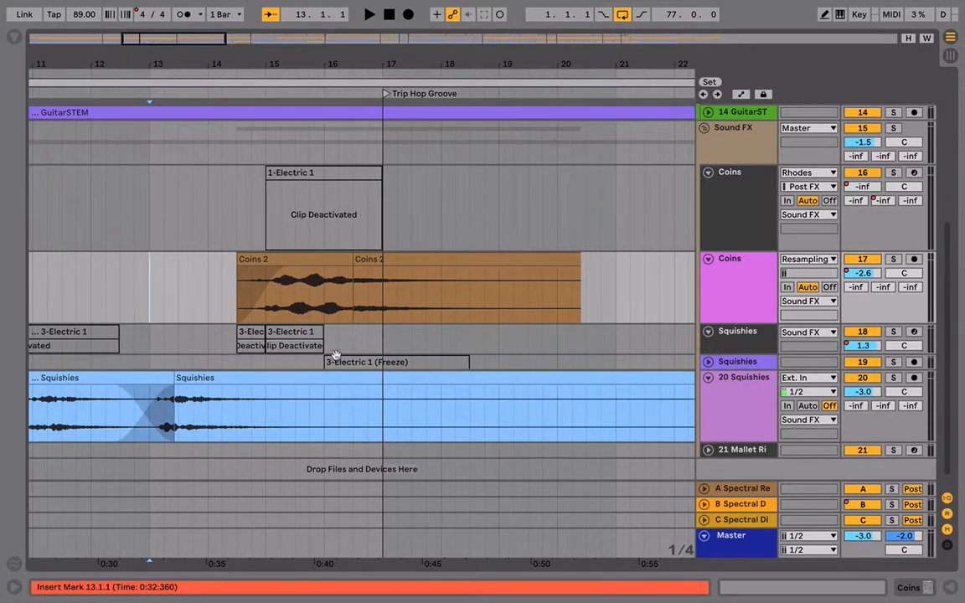
pyautogui.click(274, 335)
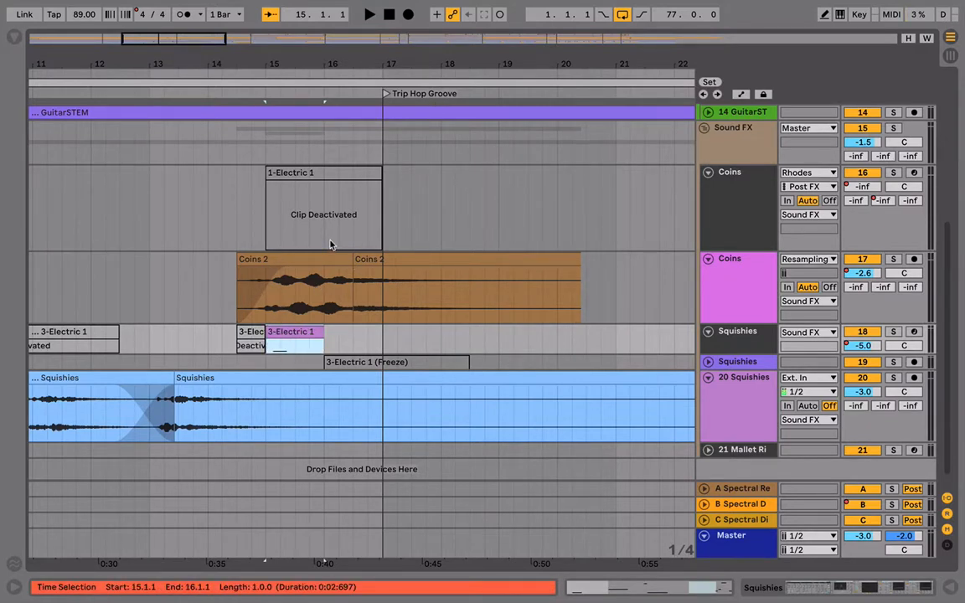
pyautogui.press('0')
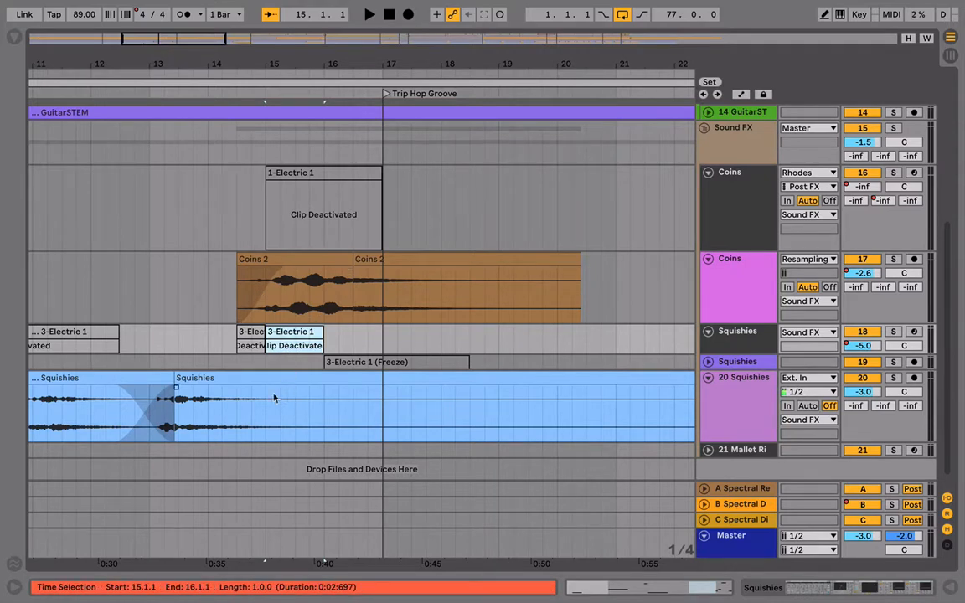
# Play the arrangement from about bar 11 on the 20 Squishies audio track, through the printed Coins and Squishies clips.
pyautogui.click(152, 383)
pyautogui.hscroll(-3, 112, 407)
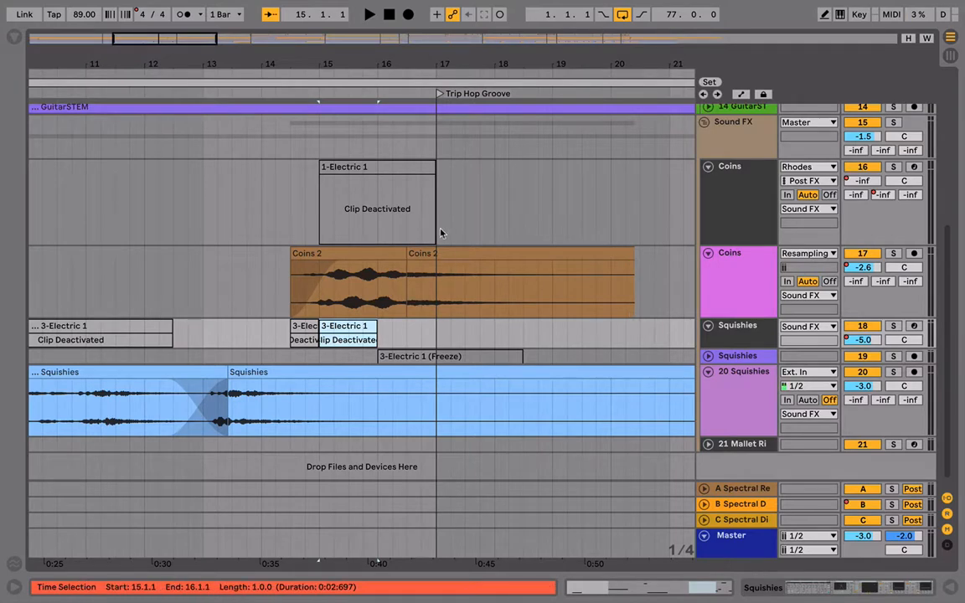
pyautogui.hscroll(-2, 132, 413)
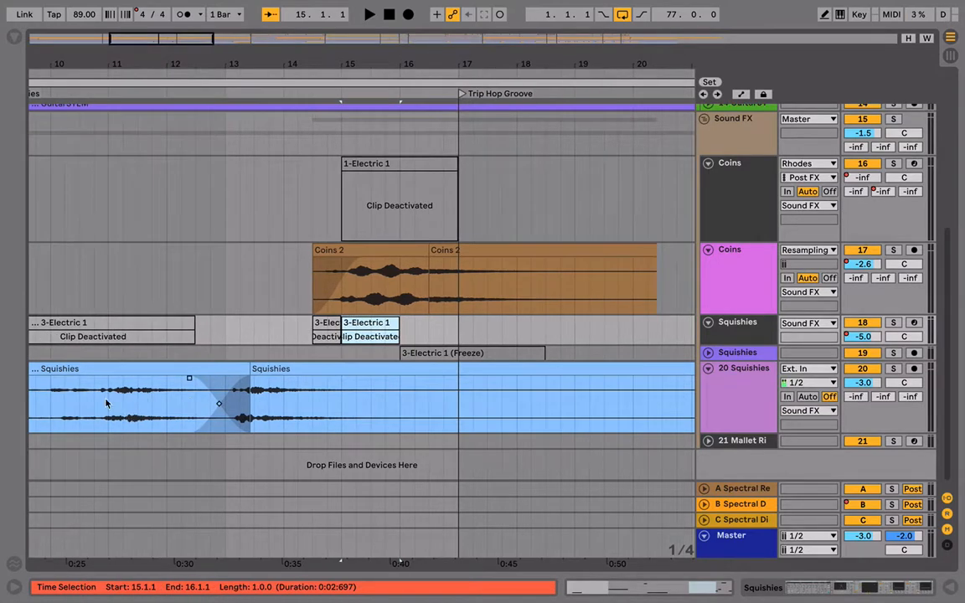
pyautogui.click(107, 404)
pyautogui.press('space')
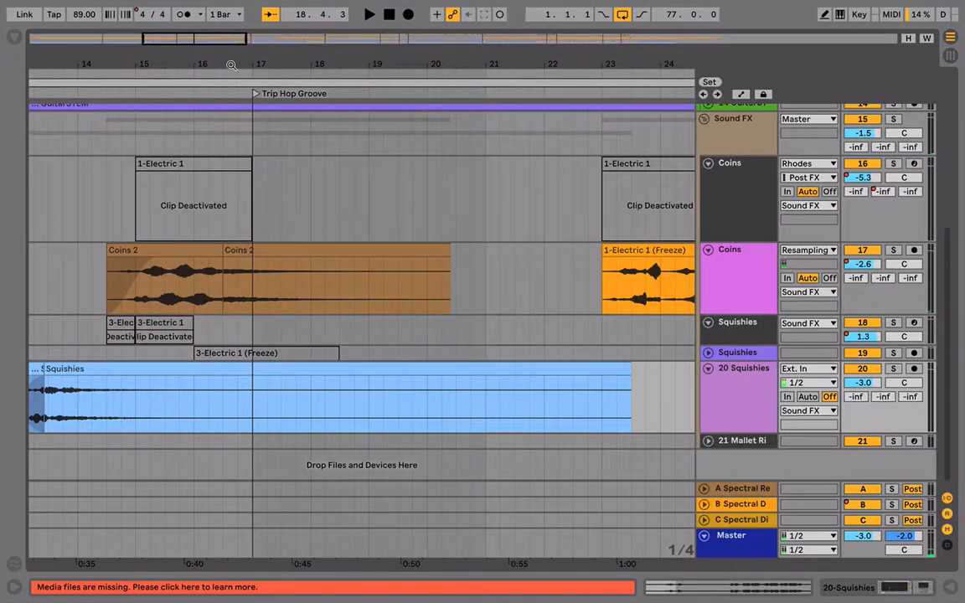
pyautogui.moveTo(231, 65); pyautogui.dragTo(231, 168)
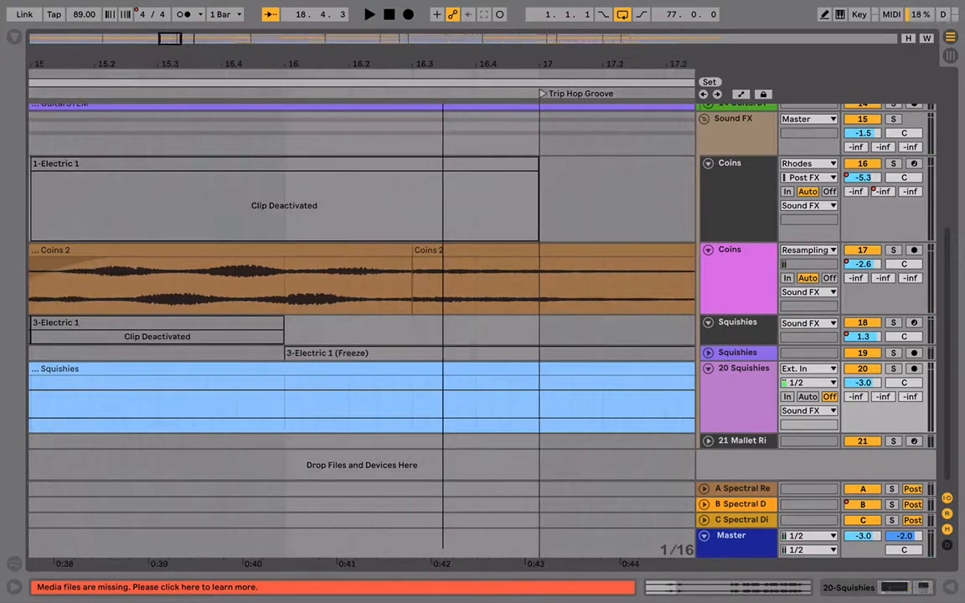
# Crossfade the two Coins 2 clips before bar 17 and move their boundary so the second clip starts at 16.4.2.
pyautogui.moveTo(443, 65); pyautogui.dragTo(443, 63)
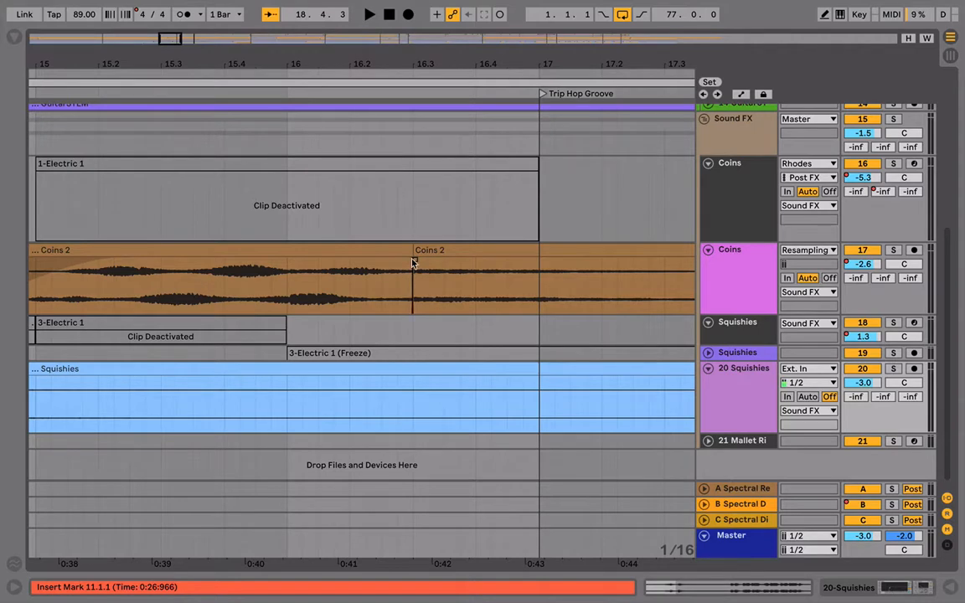
pyautogui.moveTo(411, 263); pyautogui.dragTo(355, 263)
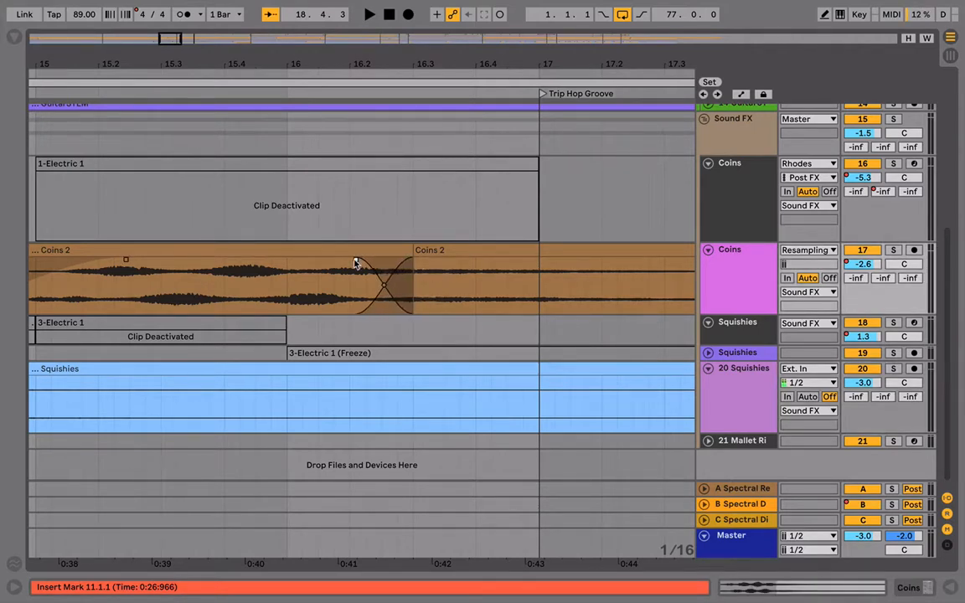
pyautogui.moveTo(413, 250); pyautogui.dragTo(390, 260)
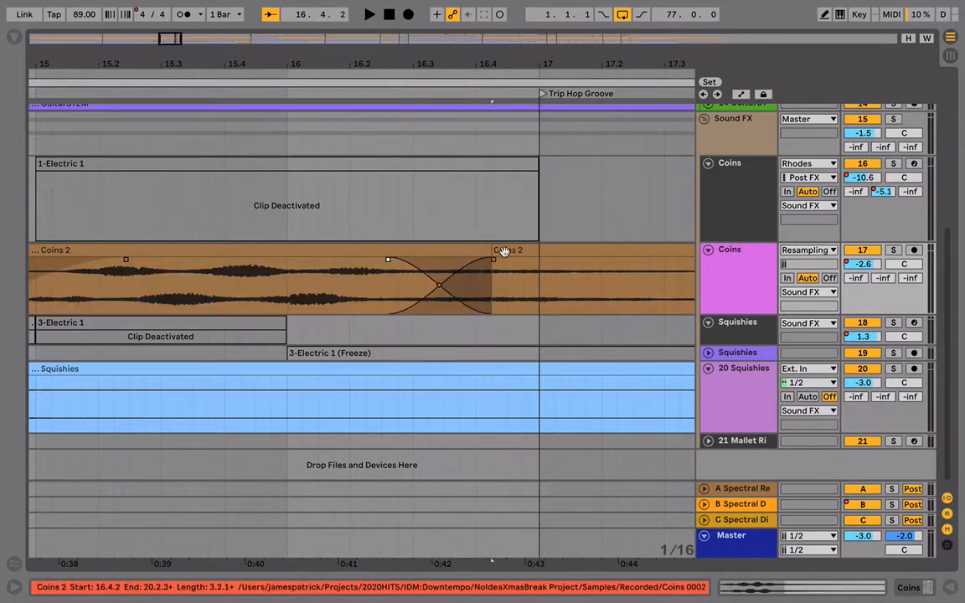
# Play the arrangement from bar 16 to check the crossfade between the two Coins 2 clips.
pyautogui.click(292, 300)
pyautogui.press('space')
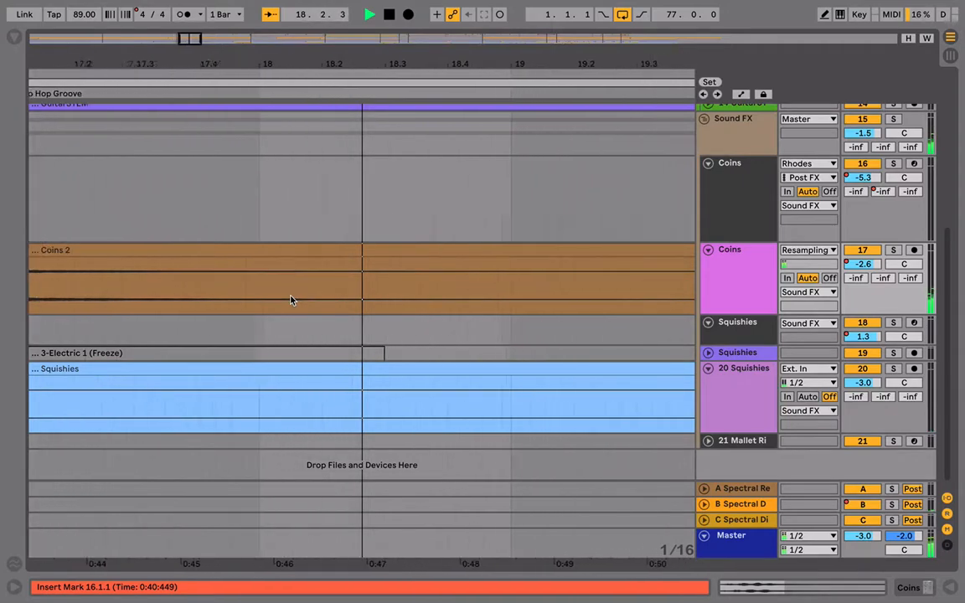
pyautogui.press('-')
pyautogui.press('-')
pyautogui.press('-')
pyautogui.press('-')
pyautogui.press('-')
pyautogui.press('-')
pyautogui.press('space')
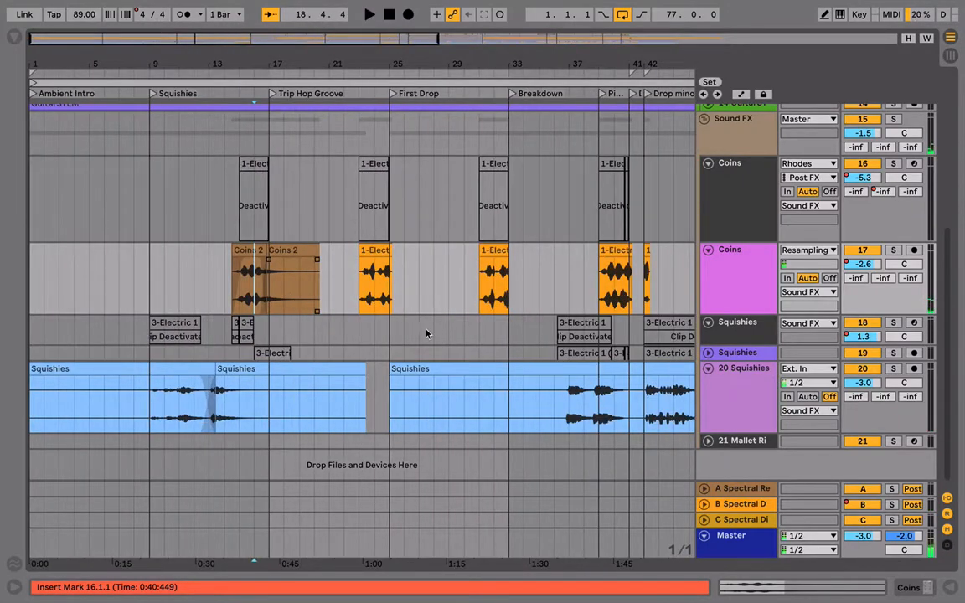
# Play the Coins audio clip at the Pitch Drop from bar 39 through its tail after bar 41.
pyautogui.hscroll(2, 428, 334)
pyautogui.hscroll(5, 428, 334)
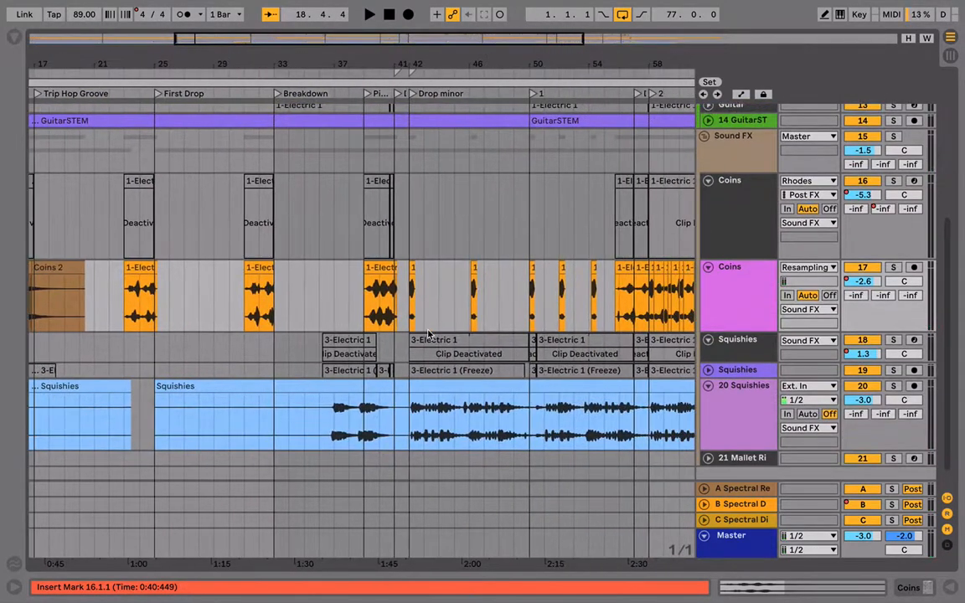
pyautogui.click(366, 308)
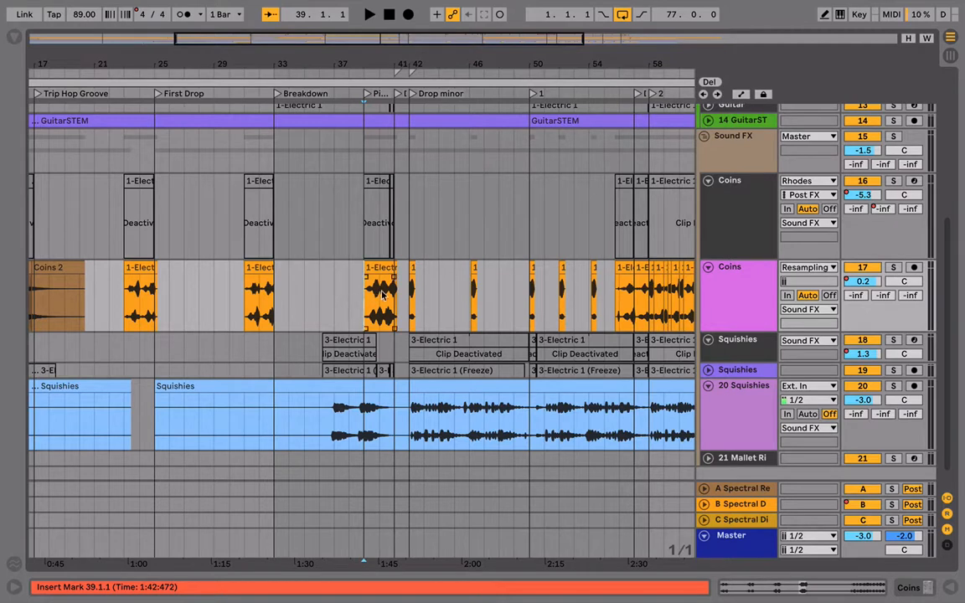
pyautogui.moveTo(395, 295); pyautogui.dragTo(429, 299)
pyautogui.press('+')
pyautogui.press('+')
pyautogui.press('+')
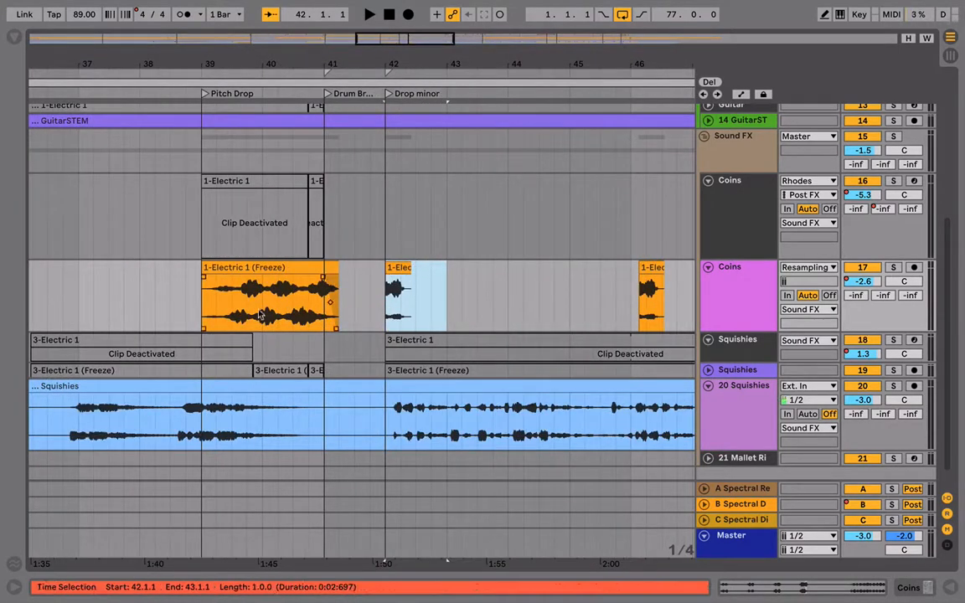
pyautogui.click(206, 308)
pyautogui.press('space')
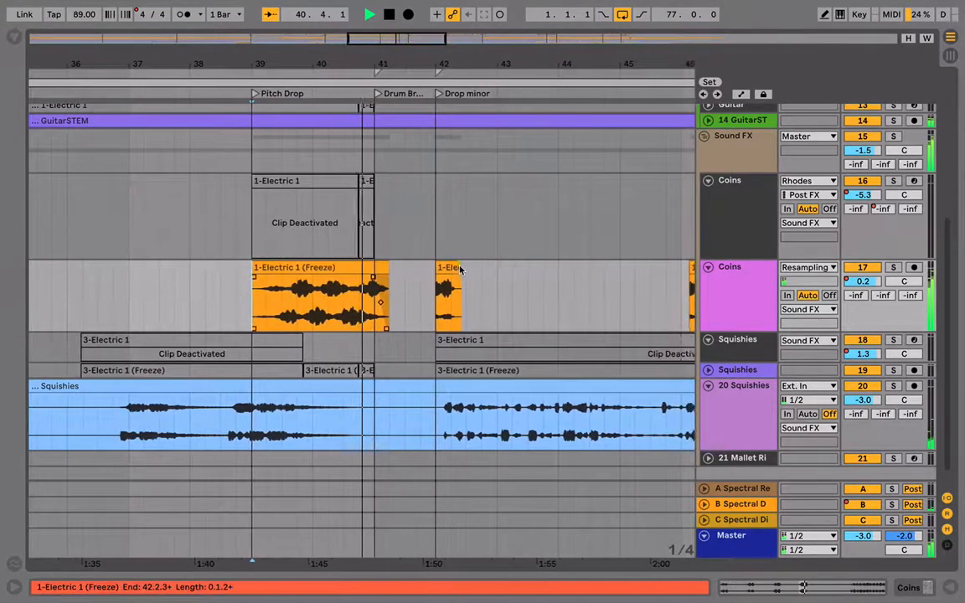
pyautogui.press('space')
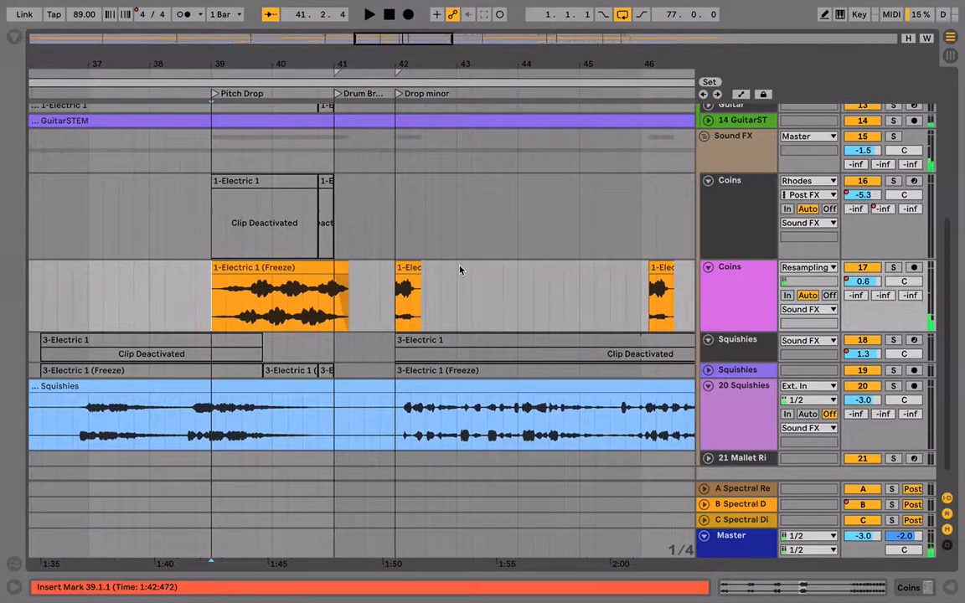
# Solo the Coins audio track and audition the clip between 39.1.1 and 41.2.1, including its faded tail.
pyautogui.moveTo(330, 309); pyautogui.dragTo(360, 304)
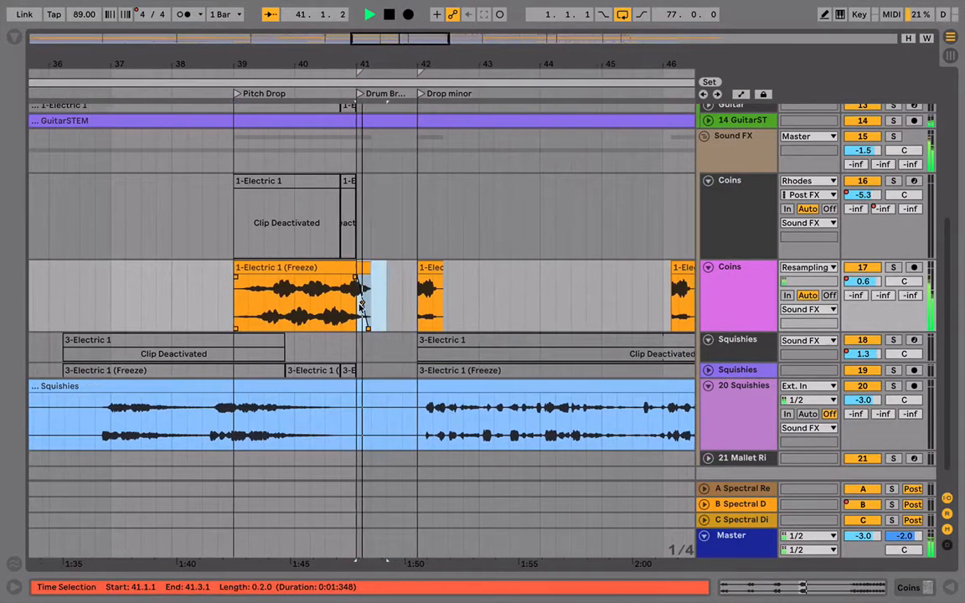
pyautogui.press('s')
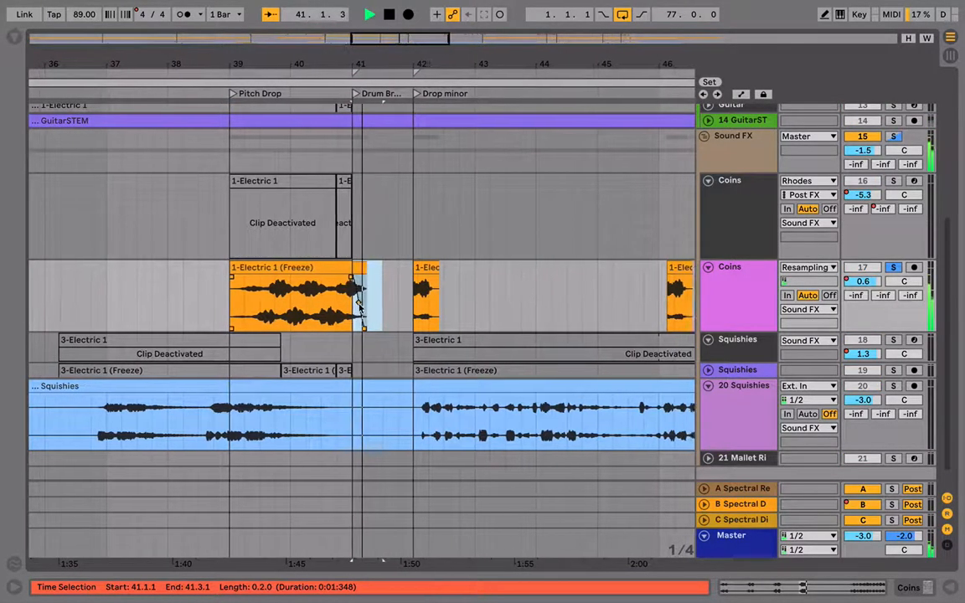
pyautogui.click(357, 268)
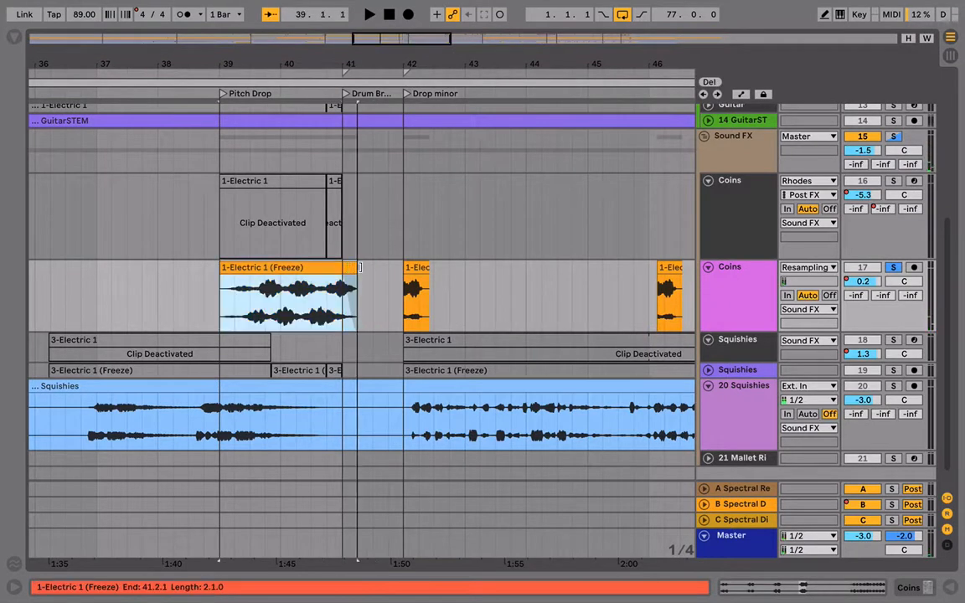
pyautogui.press('space')
pyautogui.press('space')
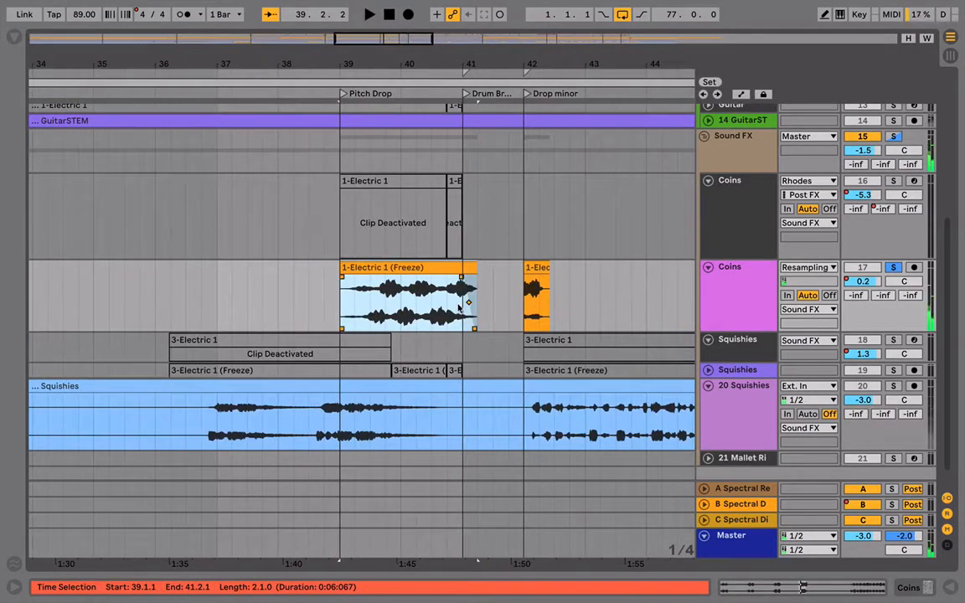
# Play the Coins clip's tail from 41.1.1 in solo, and again in the full mix through the Drop minor section.
pyautogui.moveTo(459, 309); pyautogui.dragTo(491, 304)
pyautogui.press('space')
pyautogui.press('space')
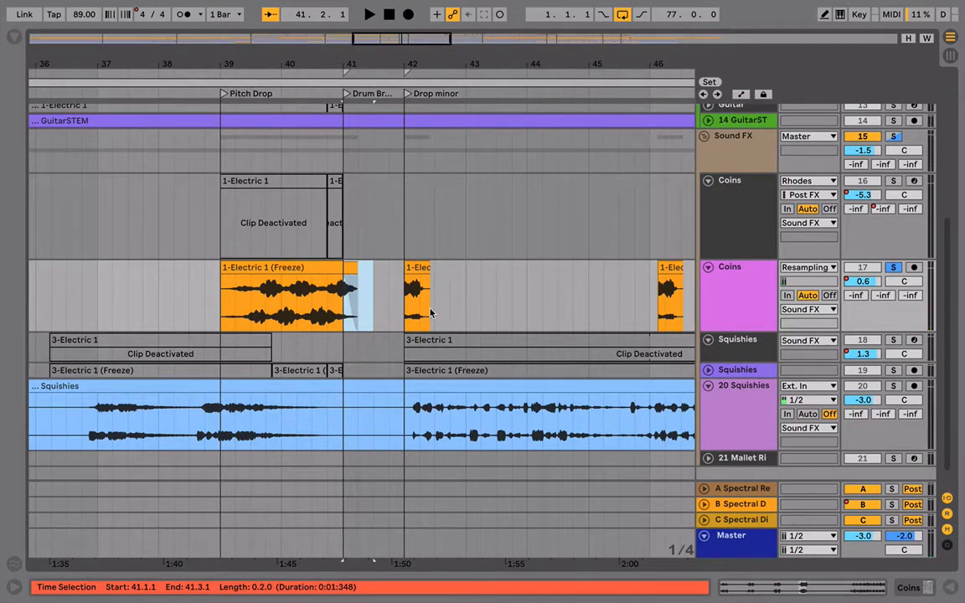
pyautogui.press('space')
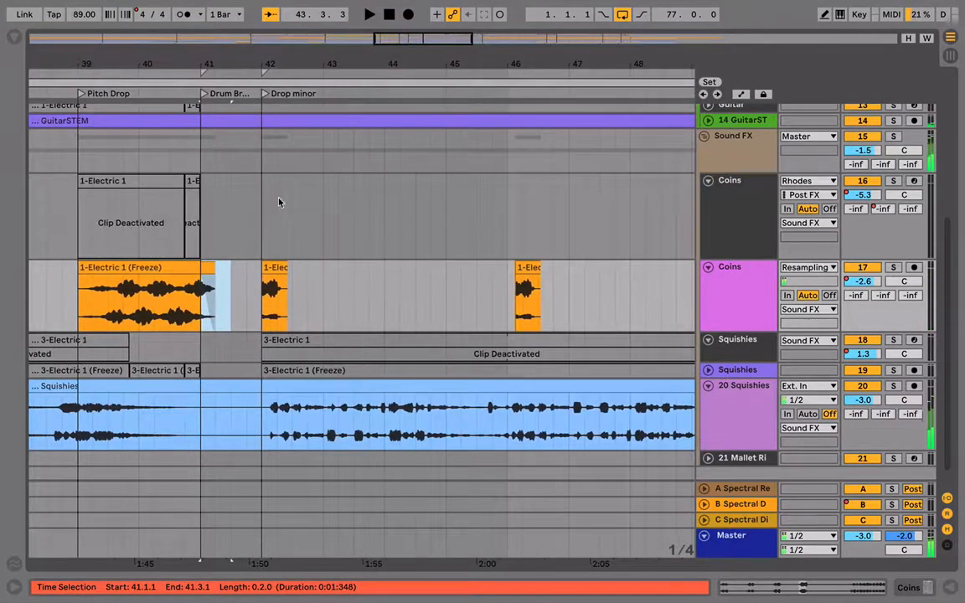
# Compare the Coins tail after bar 41 with the clip at bar 42, and try sliding the audio content inside the bar 42 clip.
pyautogui.moveTo(269, 65); pyautogui.dragTo(369, 64)
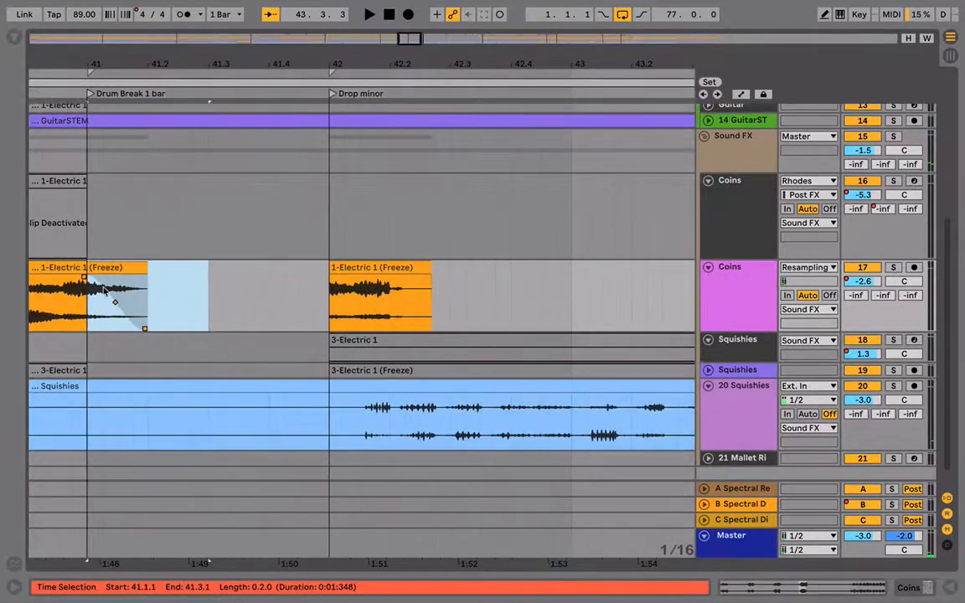
pyautogui.click(360, 323)
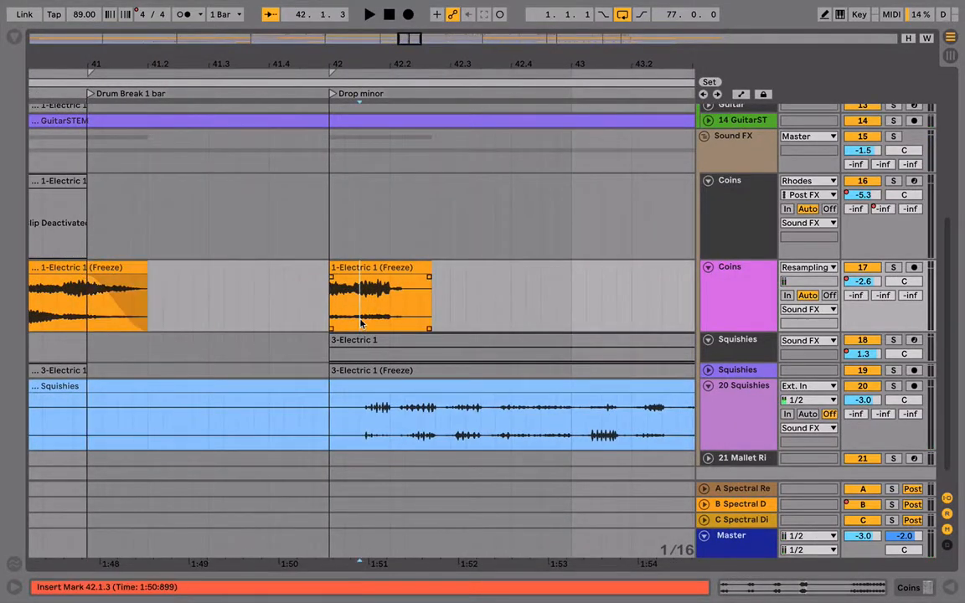
pyautogui.moveTo(90, 303); pyautogui.dragTo(193, 289)
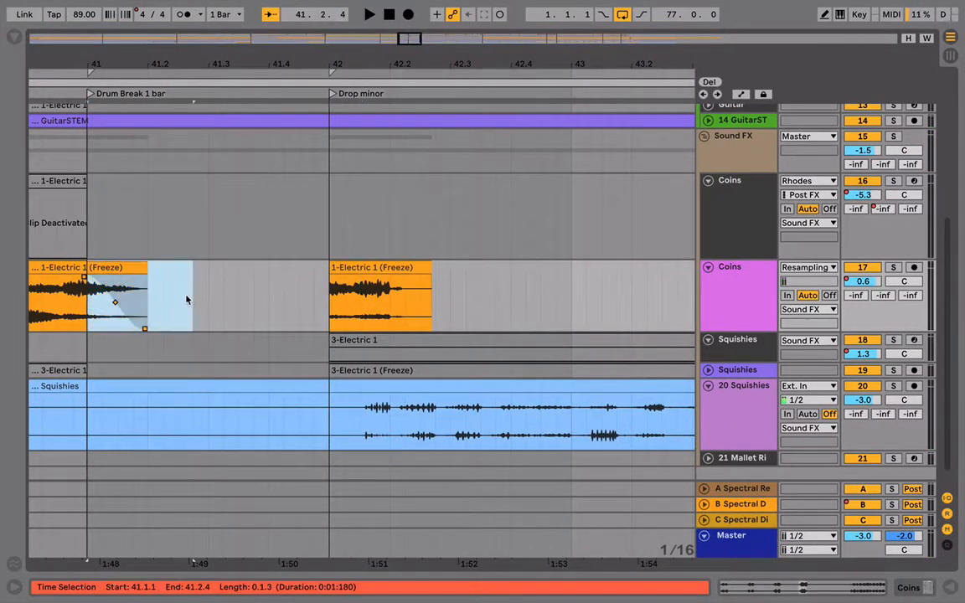
pyautogui.click(373, 317)
pyautogui.click(371, 323)
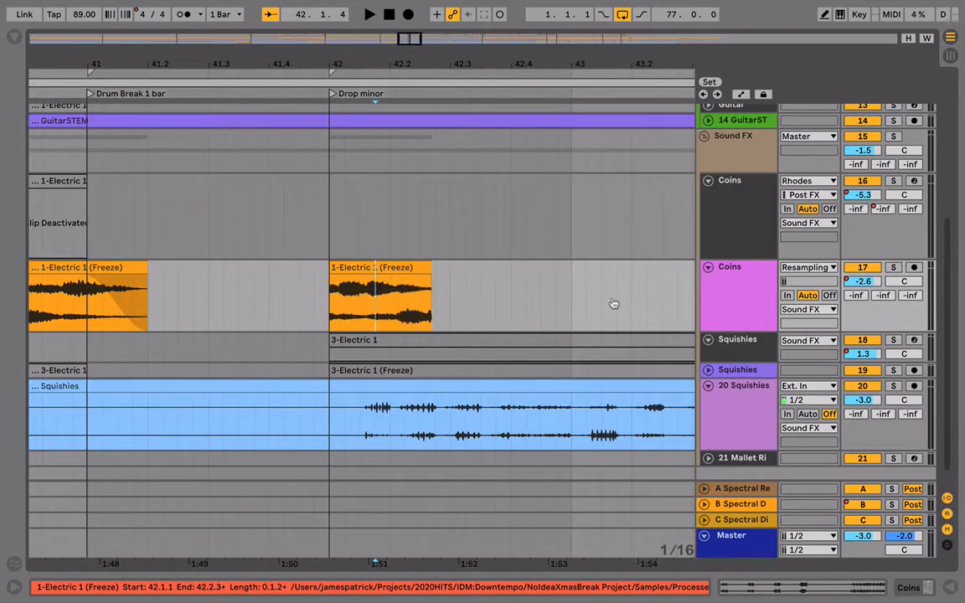
pyautogui.click(424, 319)
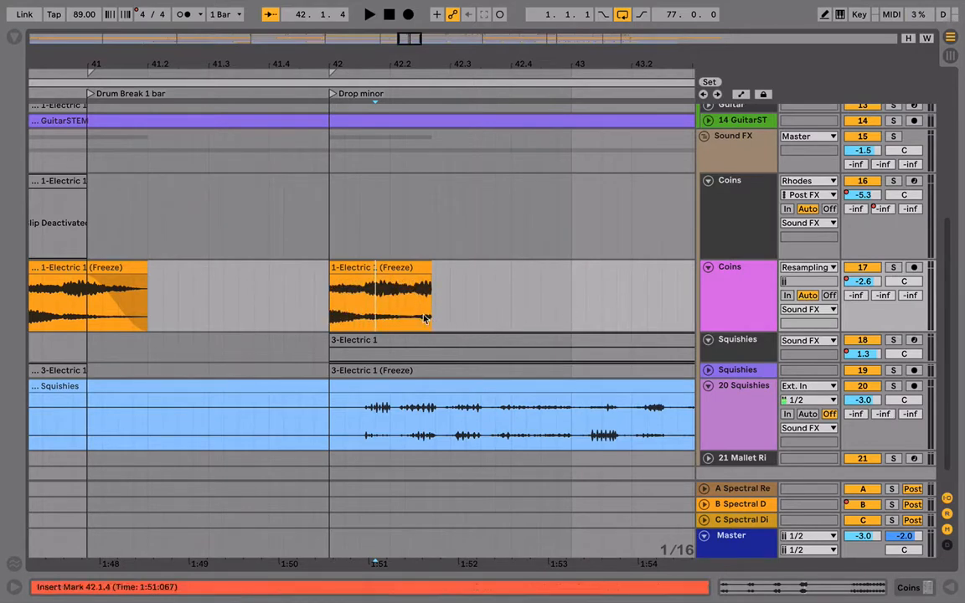
# Play the arrangement from 41.4.4 onward to check the short Coins clips around bars 42 and 46.
pyautogui.click(322, 311)
pyautogui.press('space')
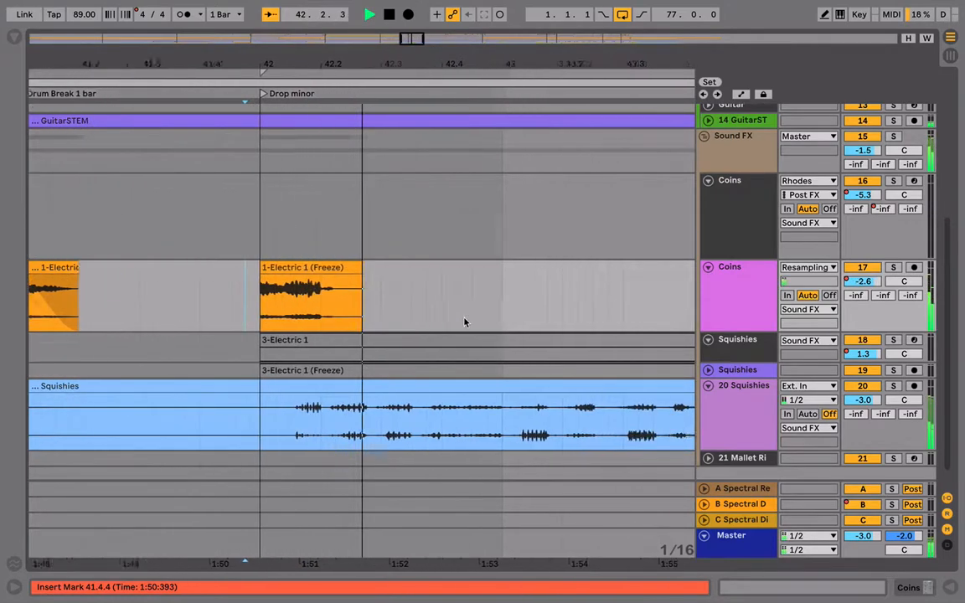
pyautogui.hscroll(3, 465, 321)
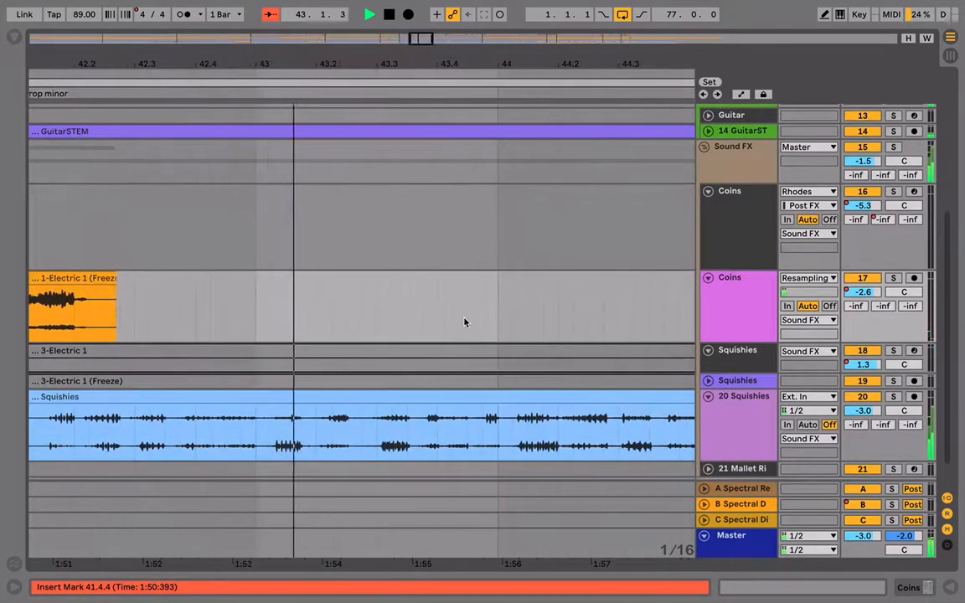
pyautogui.press('space')
pyautogui.moveTo(463, 58); pyautogui.dragTo(464, 32)
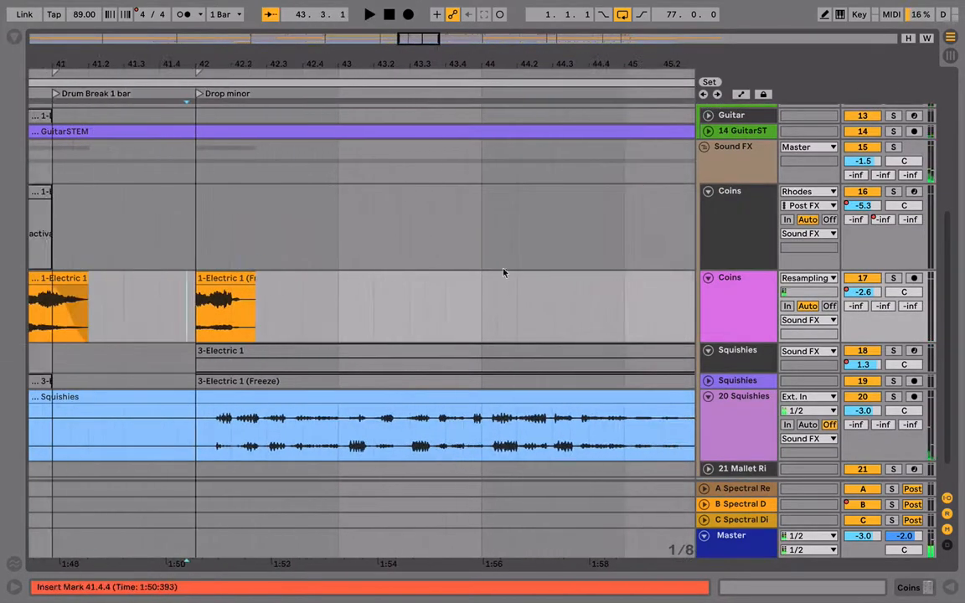
pyautogui.hscroll(3, 507, 283)
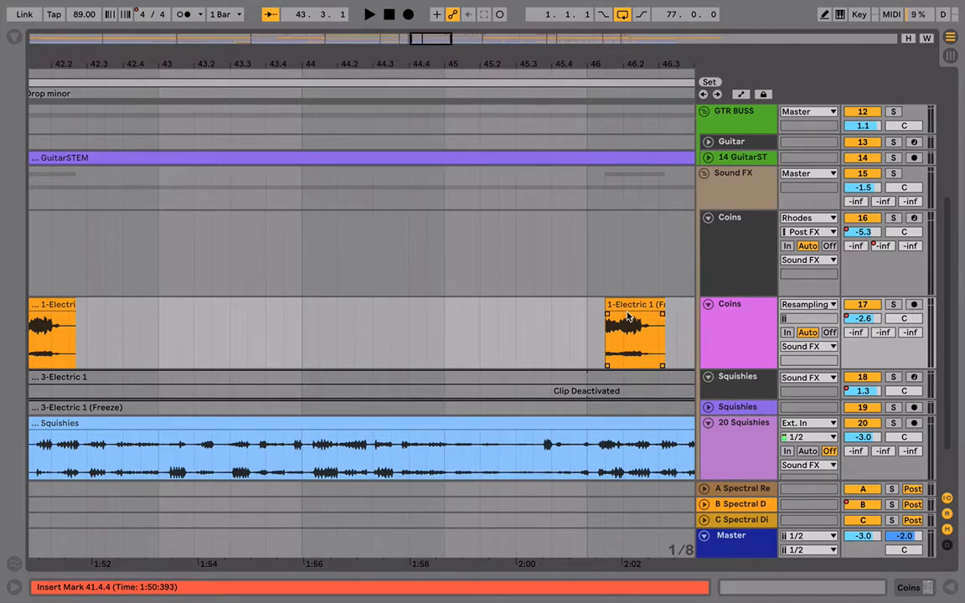
pyautogui.press('space')
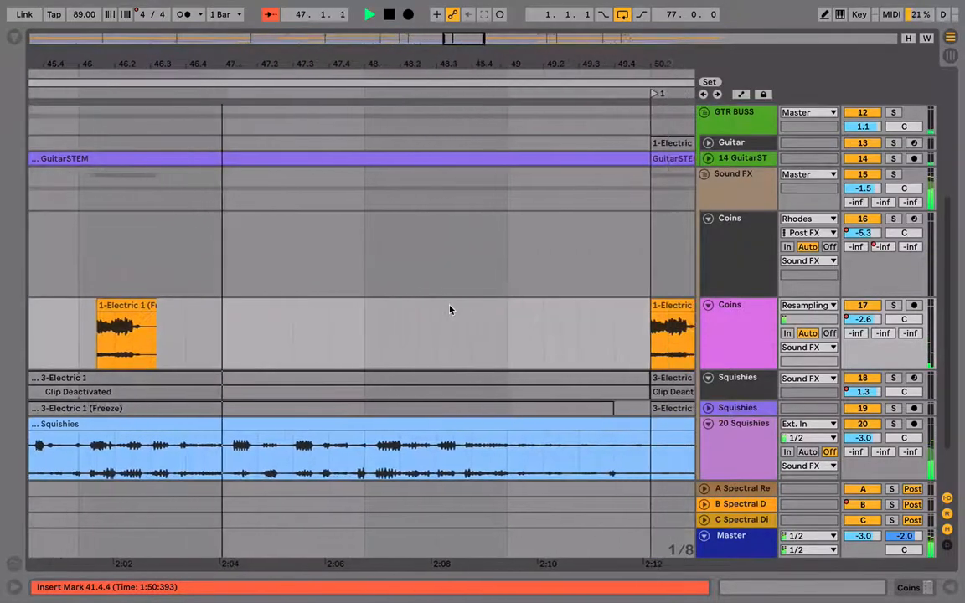
pyautogui.press('space')
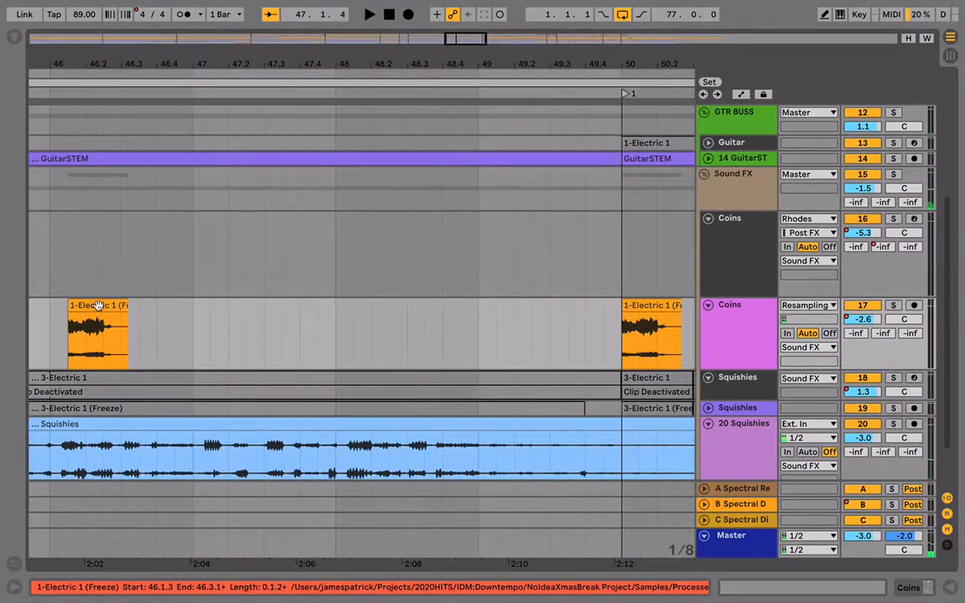
# Copy the Coins clip from 46.1.3 to 48.1.1, audition it, and shorten the copy to end at about 48.1.3.
pyautogui.moveTo(98, 306); pyautogui.dragTo(370, 354)
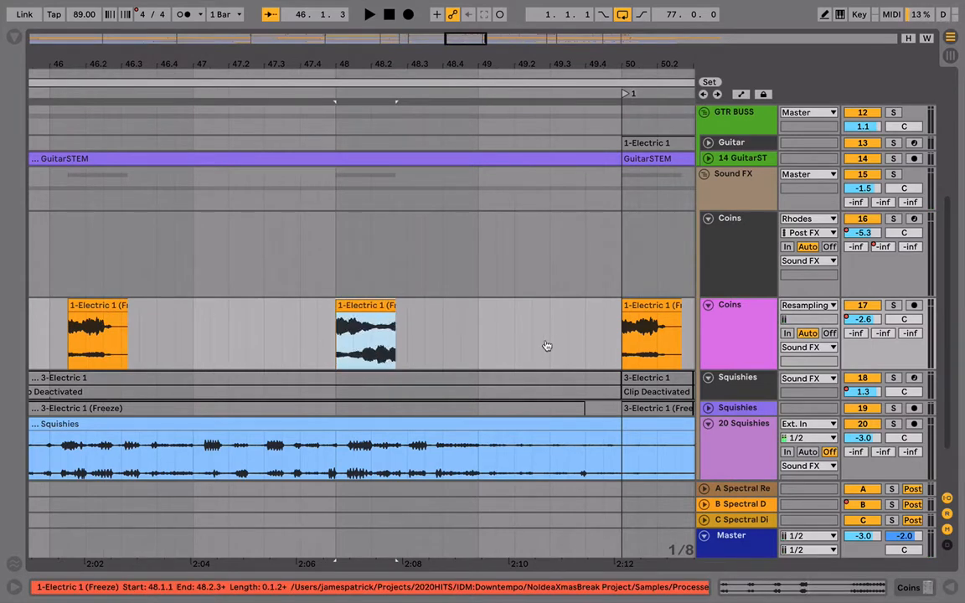
pyautogui.press('space')
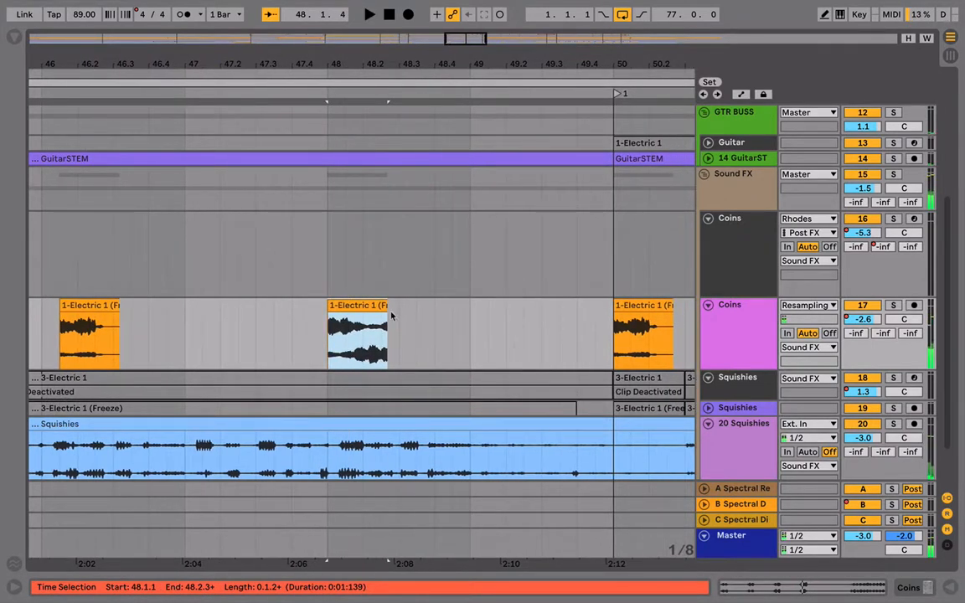
pyautogui.moveTo(389, 316); pyautogui.dragTo(354, 310)
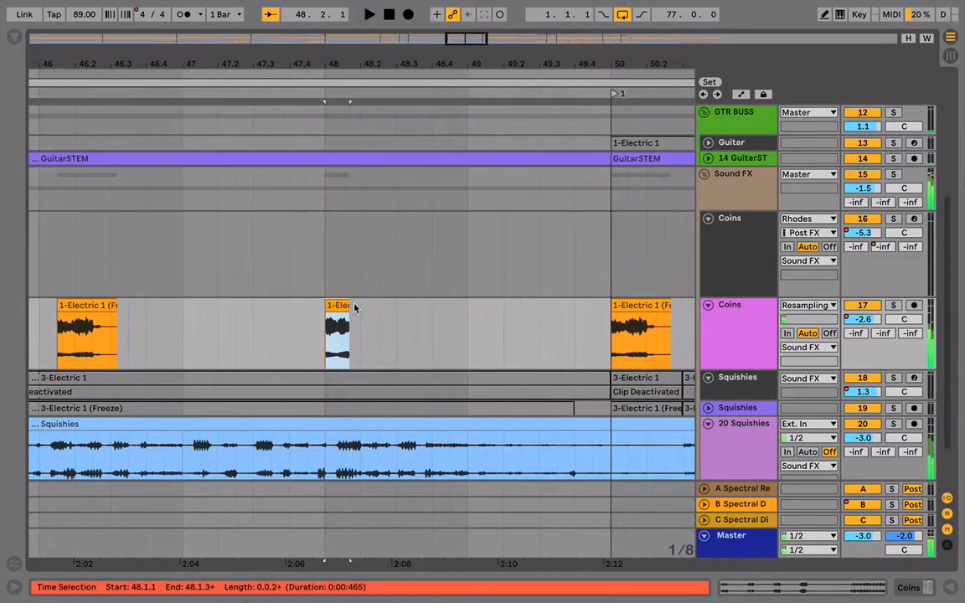
# Trim the Coins clip at bar 48 to end at 48.1.2, fade out roughly its second half, and play it back.
pyautogui.doubleClick(352, 309)
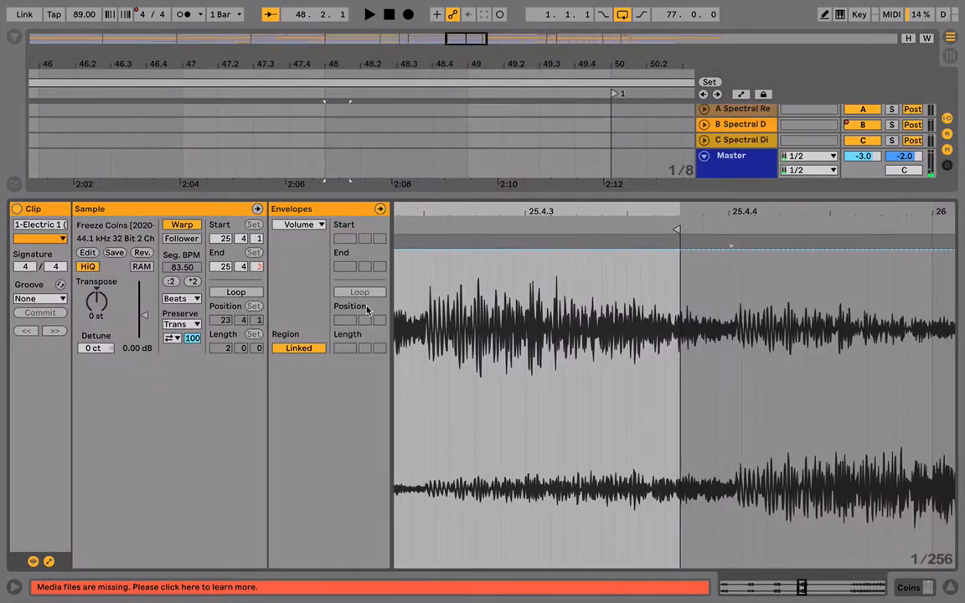
pyautogui.hotkey('ctrl', 'alt', 'l')
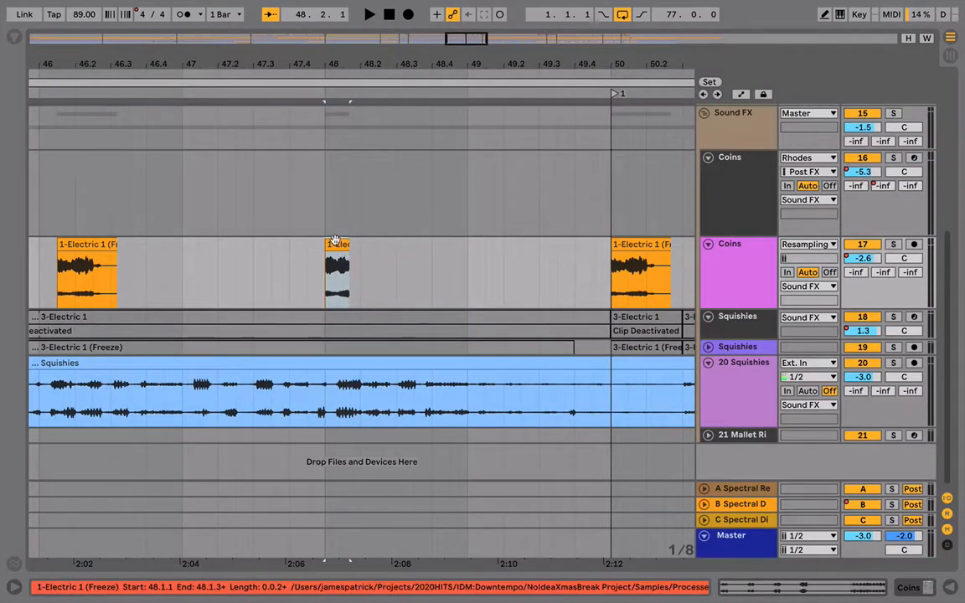
pyautogui.press('z')
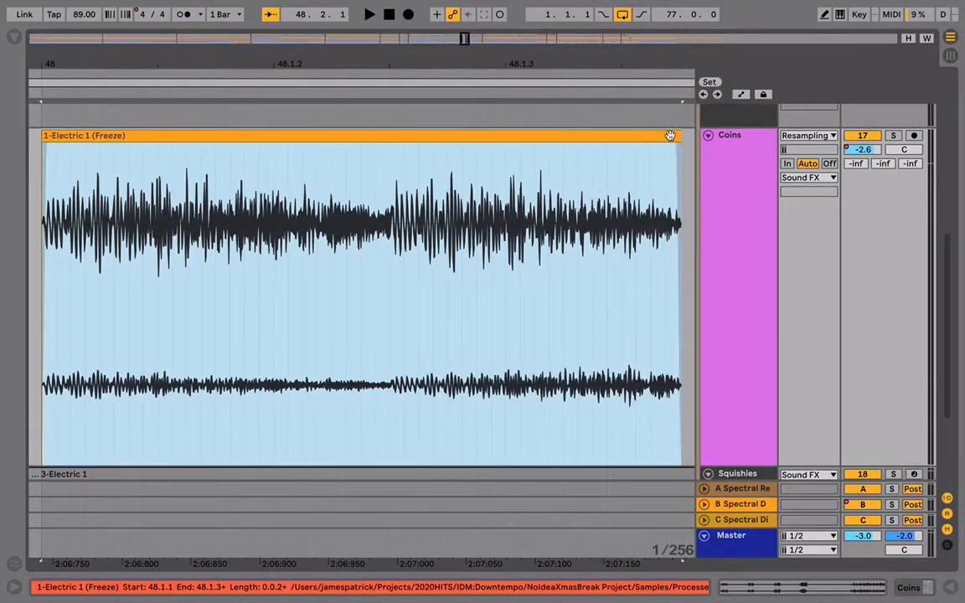
pyautogui.moveTo(670, 136); pyautogui.dragTo(226, 147)
pyautogui.press('space')
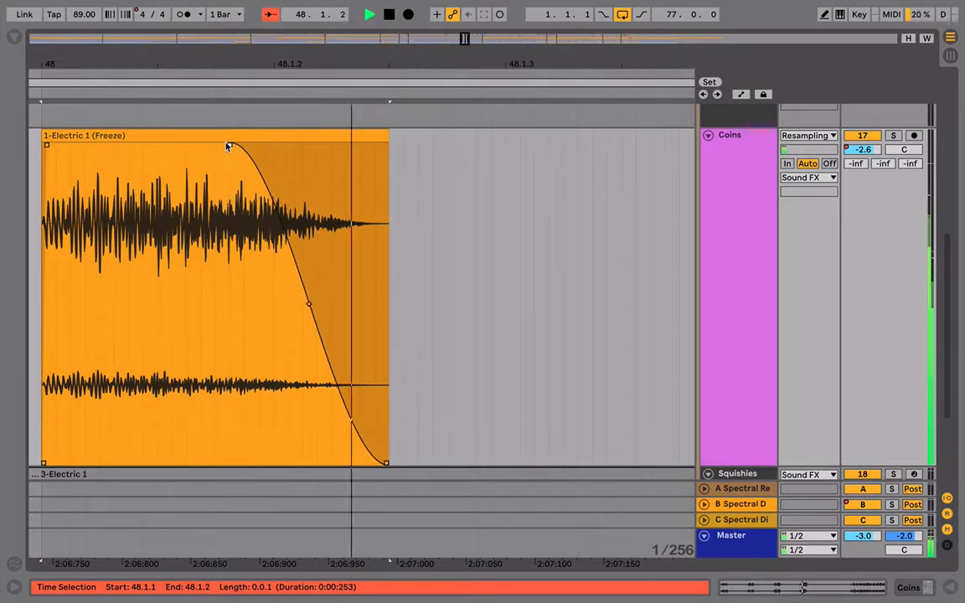
pyautogui.press('space')
pyautogui.press('x')
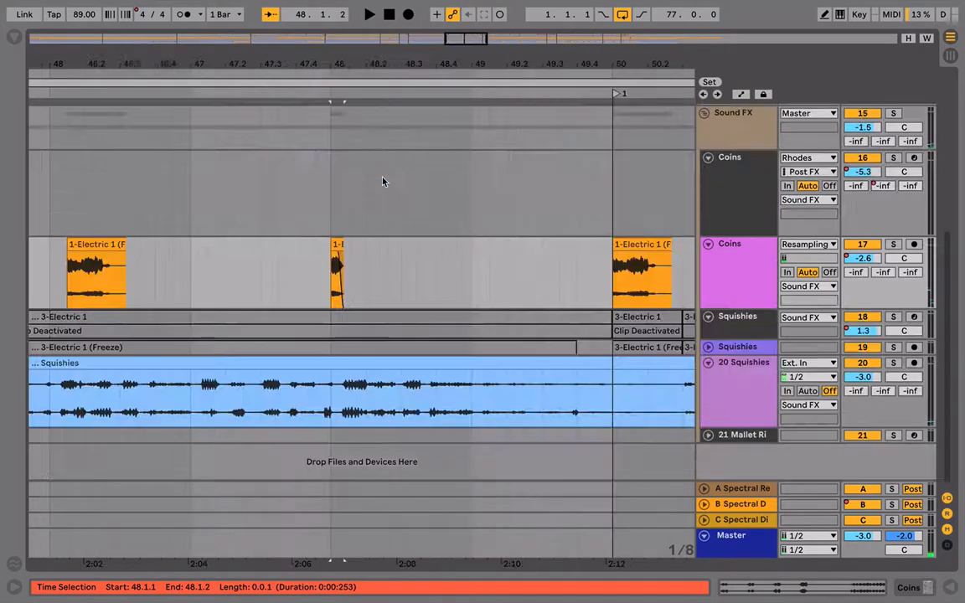
# Play back the short Coins clip at bar 48, and audition the Coins clip near bar 46 from 46.1.1.
pyautogui.press('space')
pyautogui.press('space')
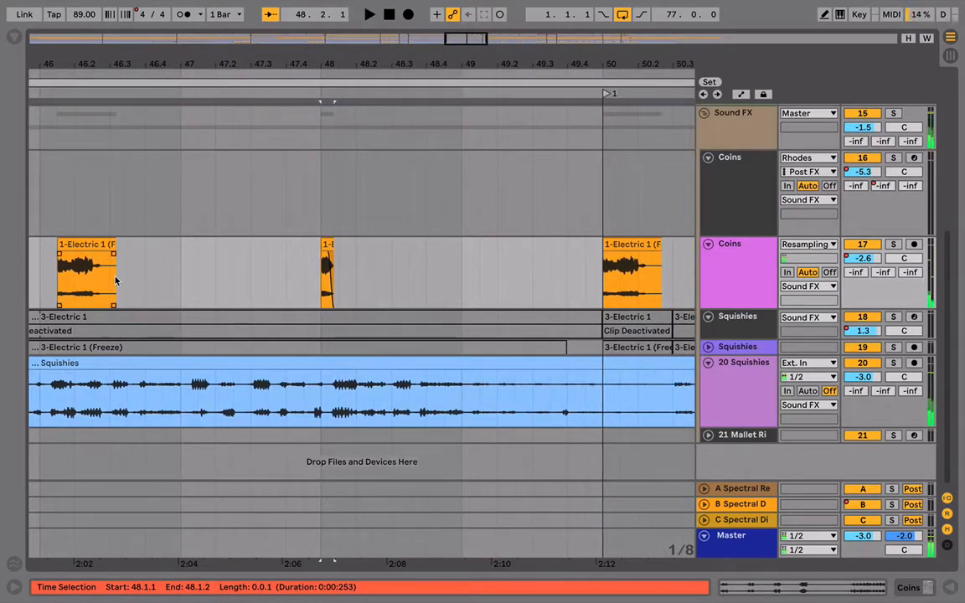
pyautogui.hscroll(-2, 122, 277)
pyautogui.click(132, 273)
pyautogui.press('space')
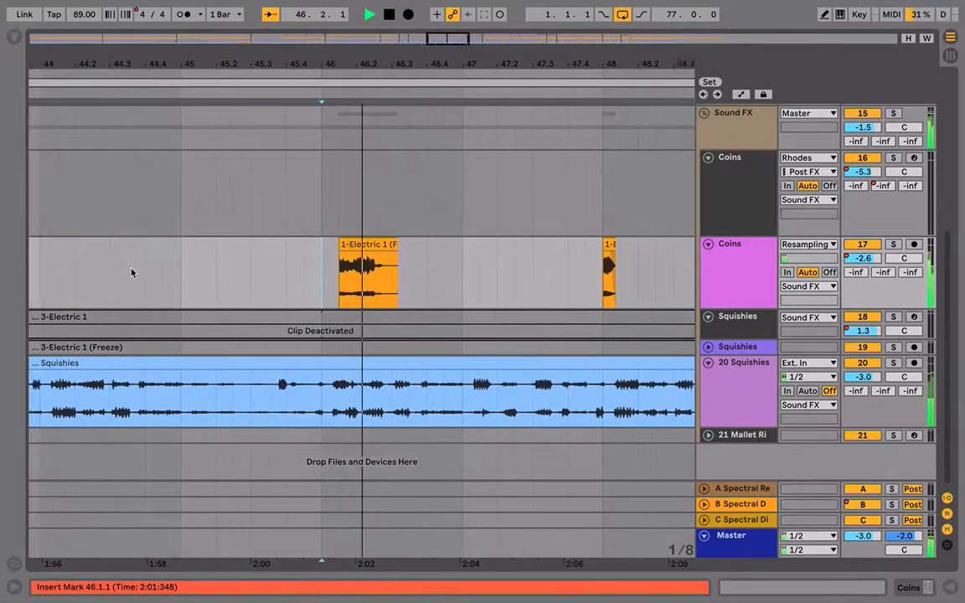
pyautogui.press('space')
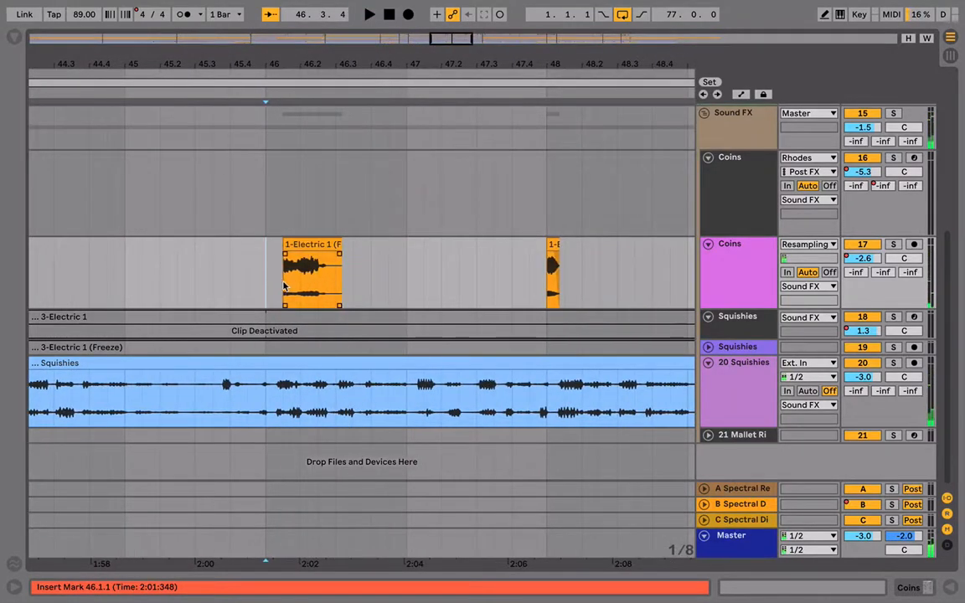
# Duplicate the Coins slice from 46.1.3 to 46.2.1, extend the duplicate to end at 46.4.1, and play from 46.1.1.
pyautogui.moveTo(285, 286); pyautogui.dragTo(304, 286)
pyautogui.press('space')
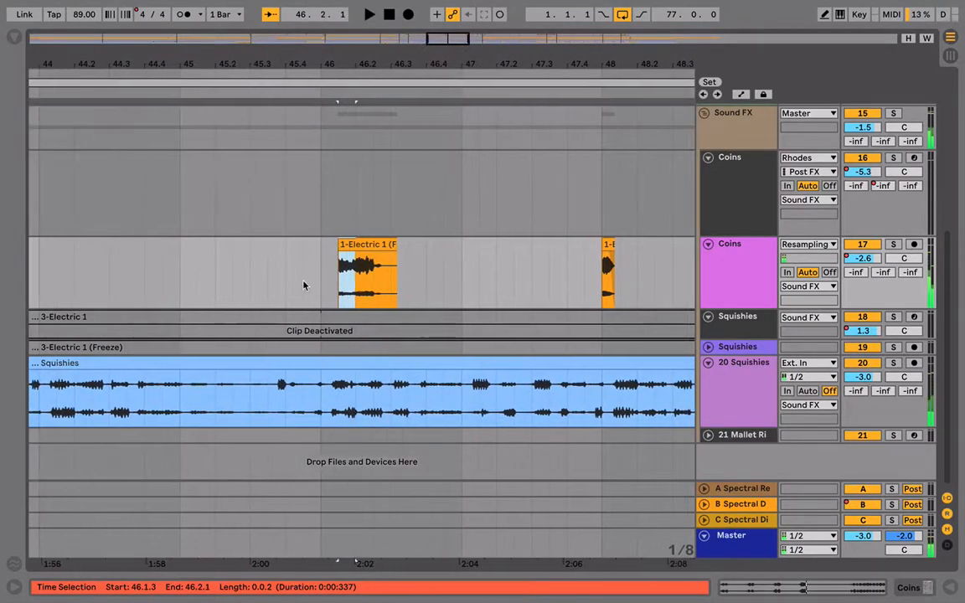
pyautogui.press('super+d')
pyautogui.moveTo(371, 244); pyautogui.dragTo(418, 242)
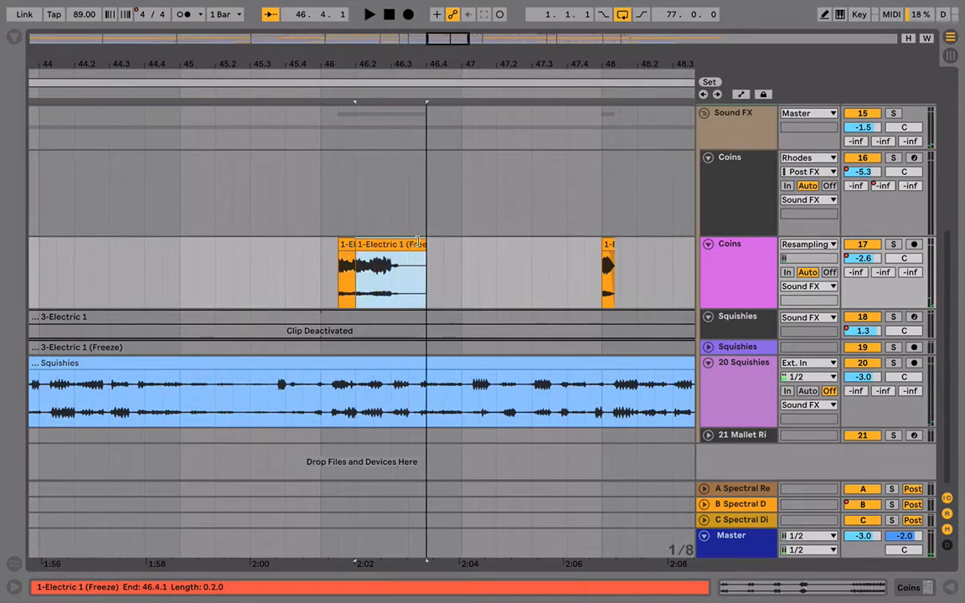
pyautogui.click(320, 290)
pyautogui.press('space')
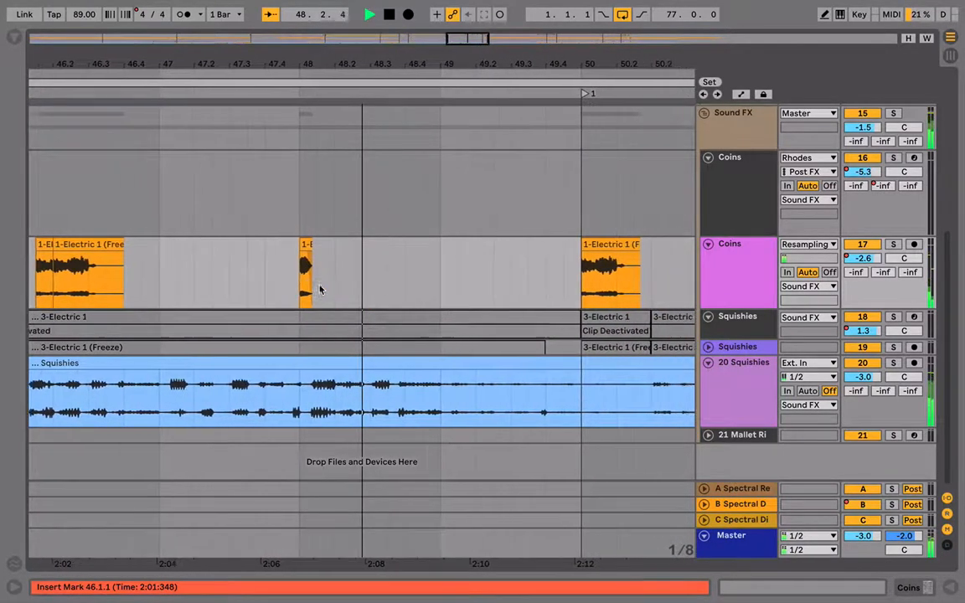
pyautogui.press('space')
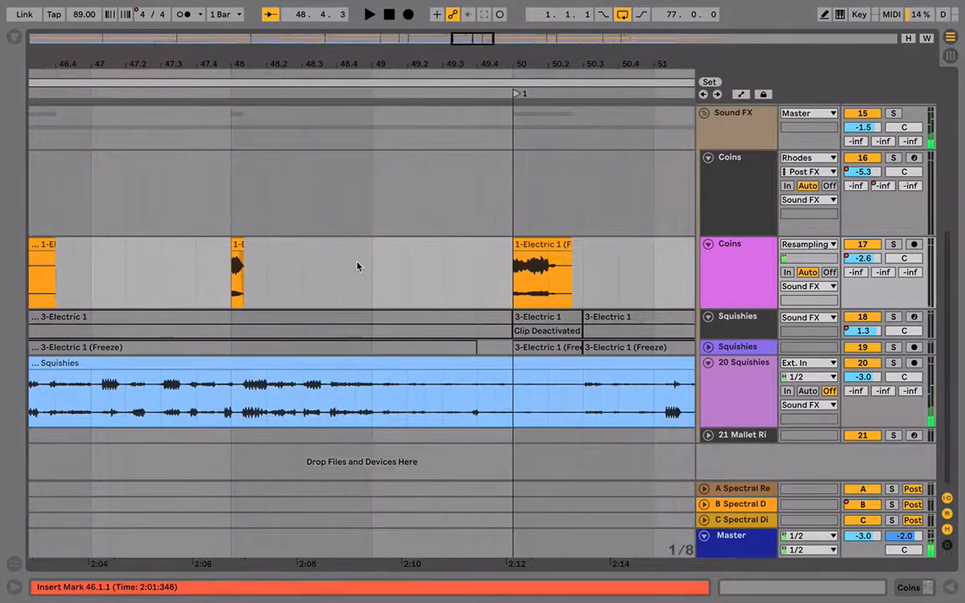
# Copy the short Coins clip from 48.1.1 to 48.4.3, nudge the copy to 48.4.2, and play from 48.1.1.
pyautogui.moveTo(237, 243); pyautogui.dragTo(354, 250)
pyautogui.press('+')
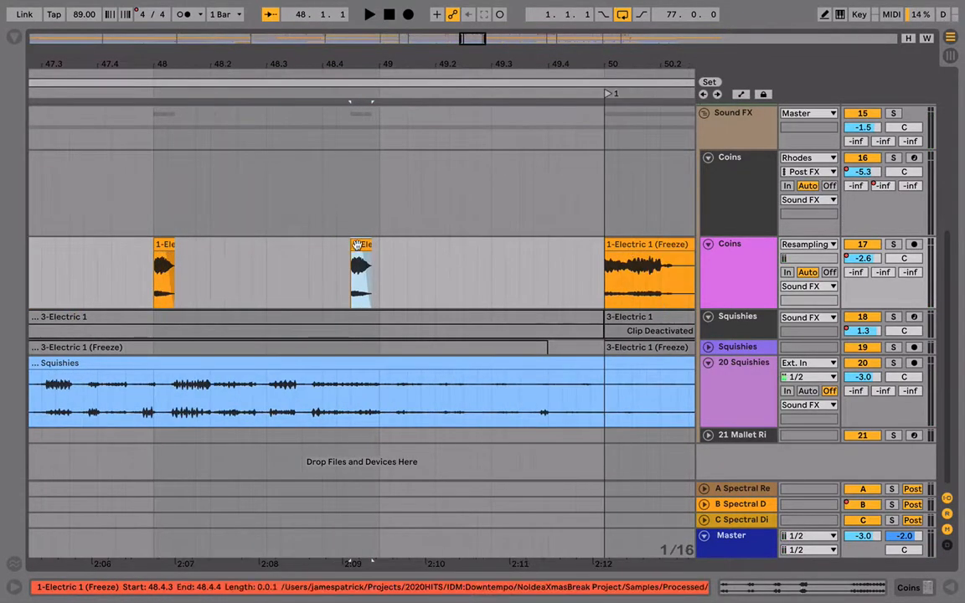
pyautogui.press('Left')
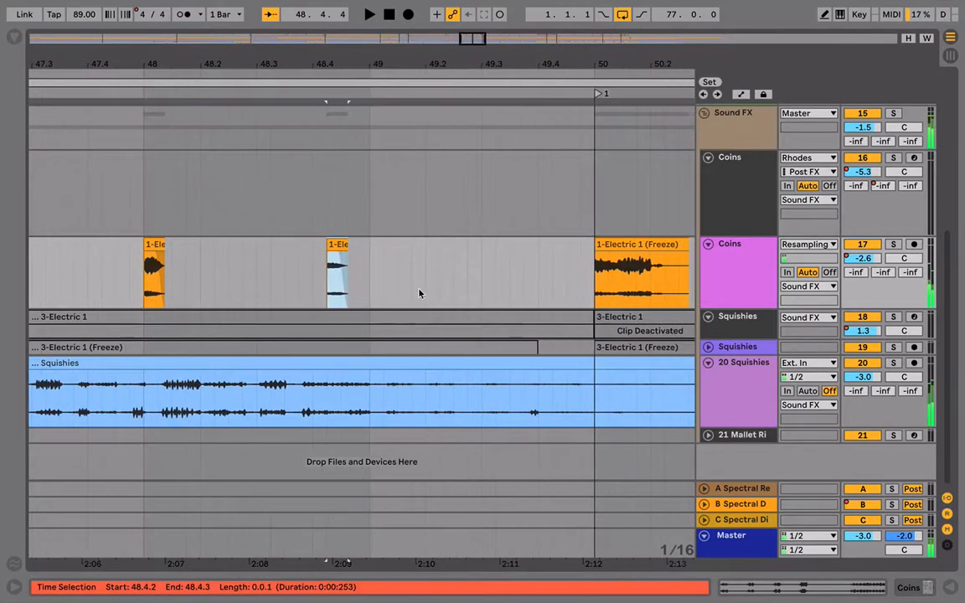
pyautogui.click(139, 289)
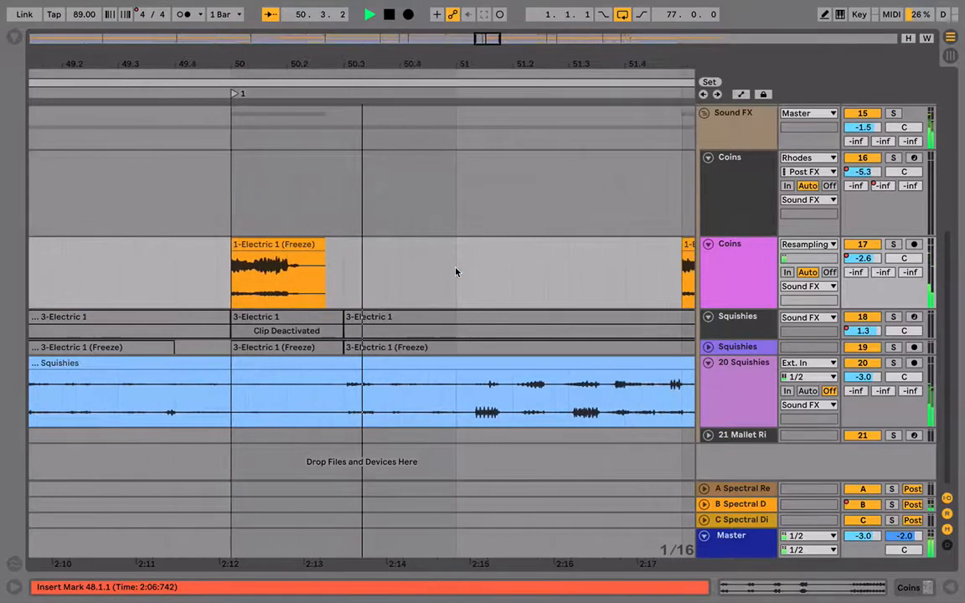
pyautogui.press('-')
pyautogui.press('-')
pyautogui.press('-')
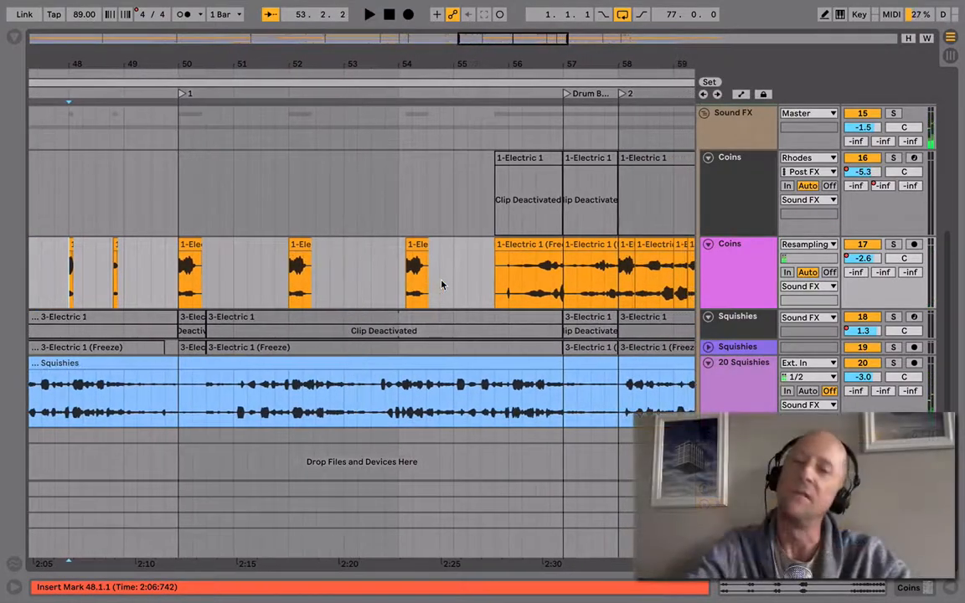
# Examine the edited Coins clips around bars 46 to 48 up close and within the surrounding song sections.
pyautogui.hscroll(-5, 441, 284)
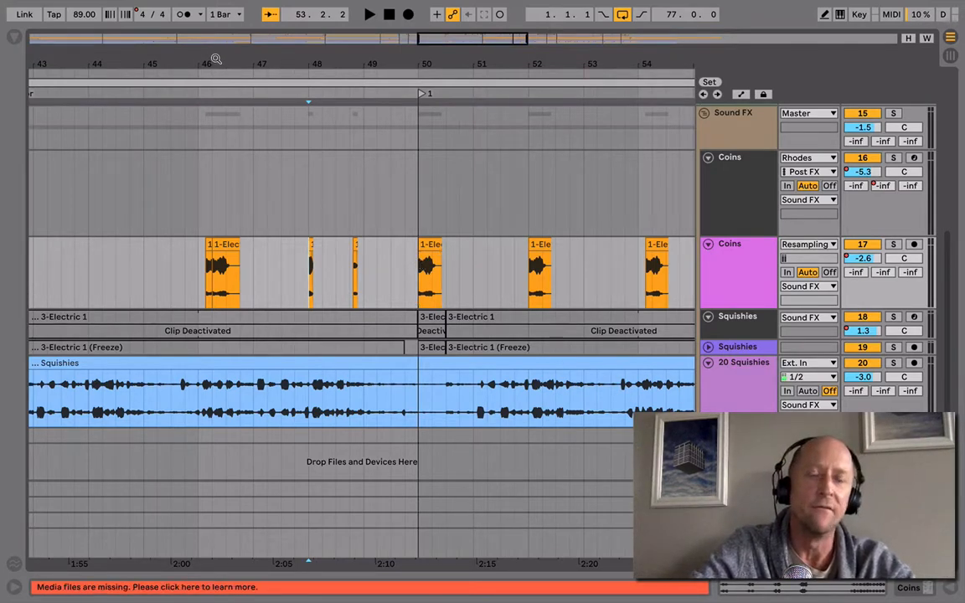
pyautogui.moveTo(216, 59); pyautogui.dragTo(251, 277)
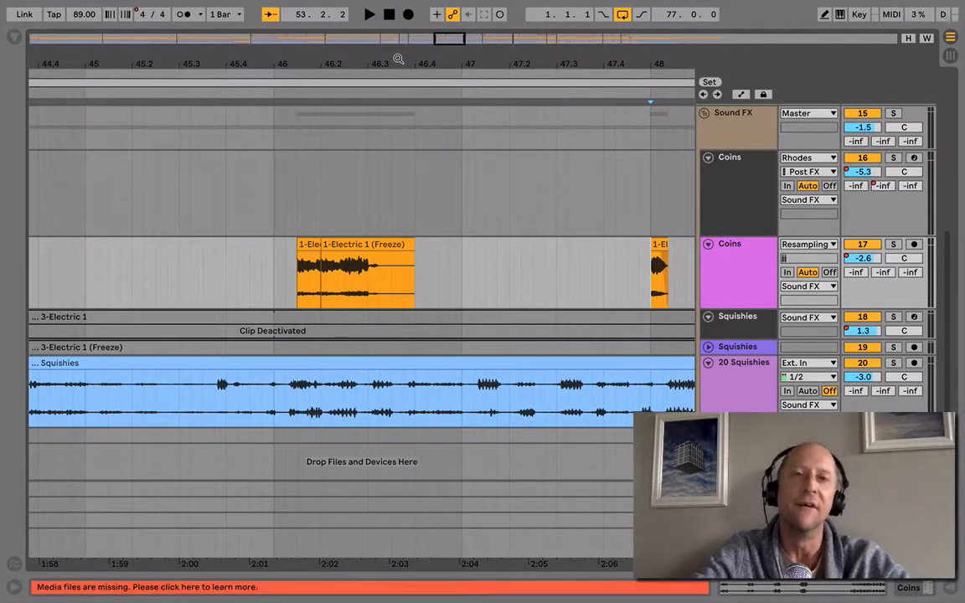
pyautogui.scroll(-10, 399, 60)
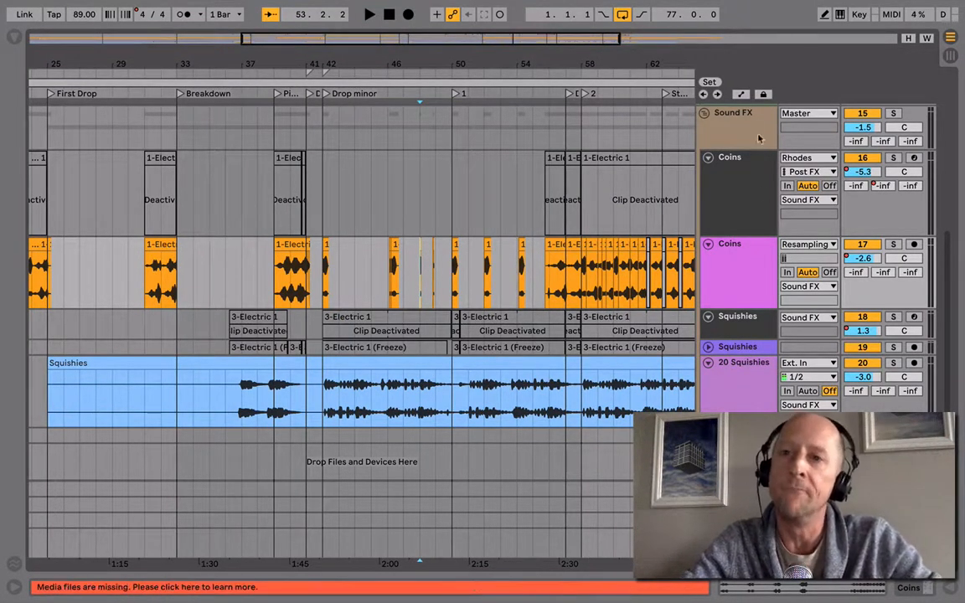
# Show the track volume automation briefly, hide it again, and view the arrangement from the intro to the outro.
pyautogui.click(742, 96)
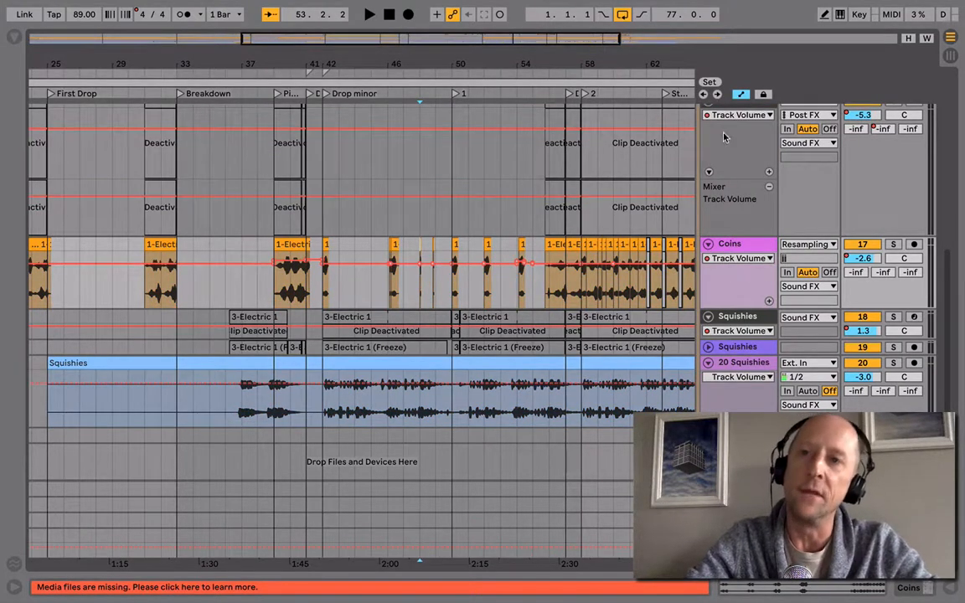
pyautogui.click(742, 96)
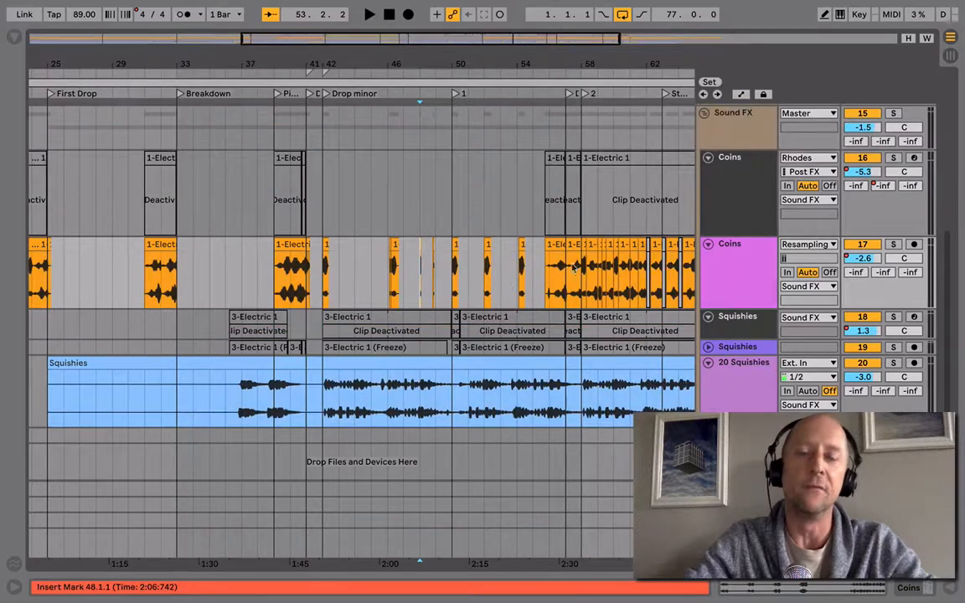
pyautogui.moveTo(418, 53); pyautogui.dragTo(500, 59)
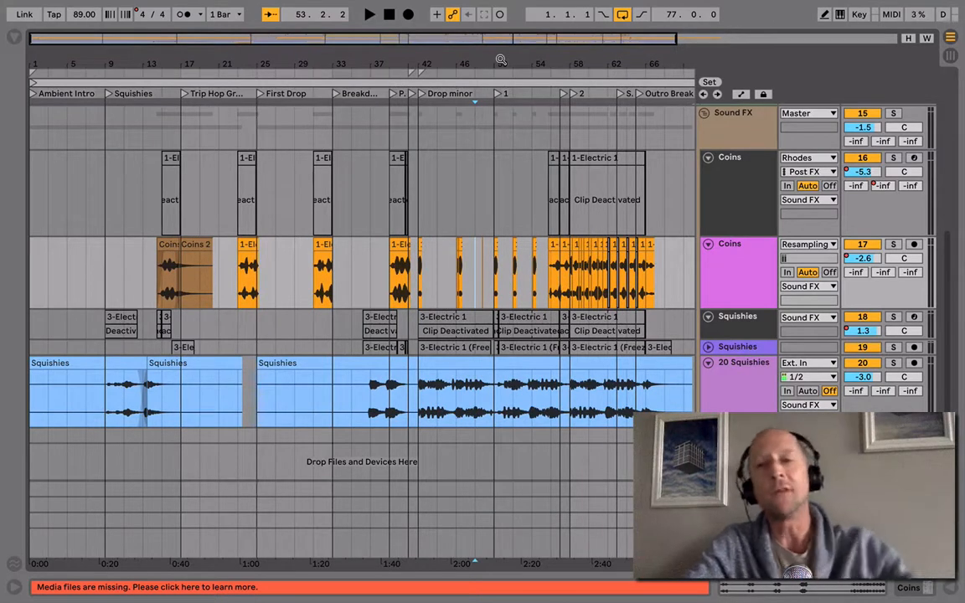